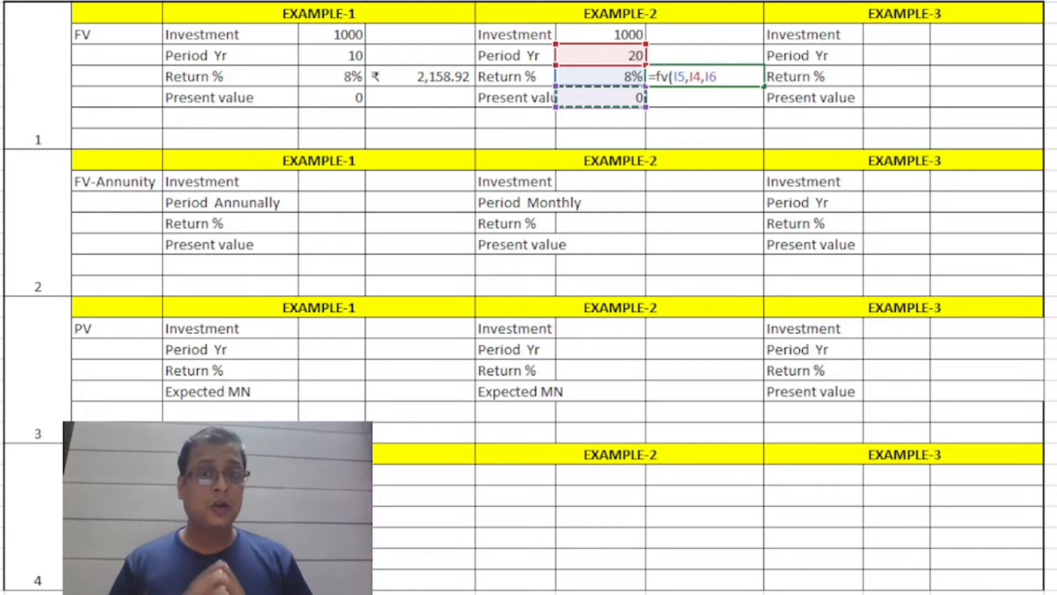
Complete Example-2's future value formula in the FV section as =fv(I5,I4,I6,-I3), with the investment as a negative present value.
{"action": "type", "text": ","}
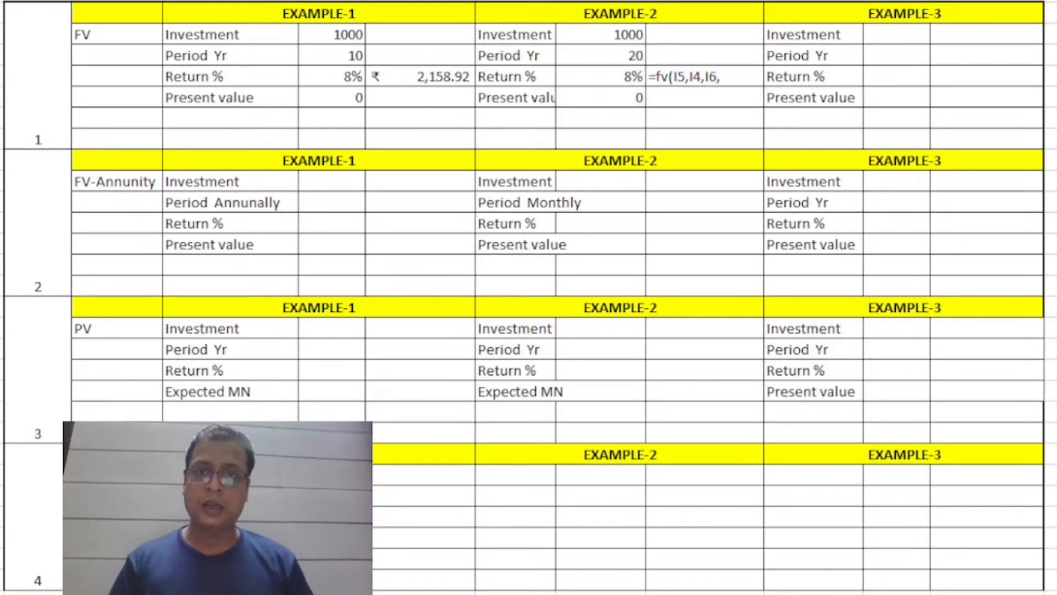
{"action": "left_click", "coordinate": [632, 114]}
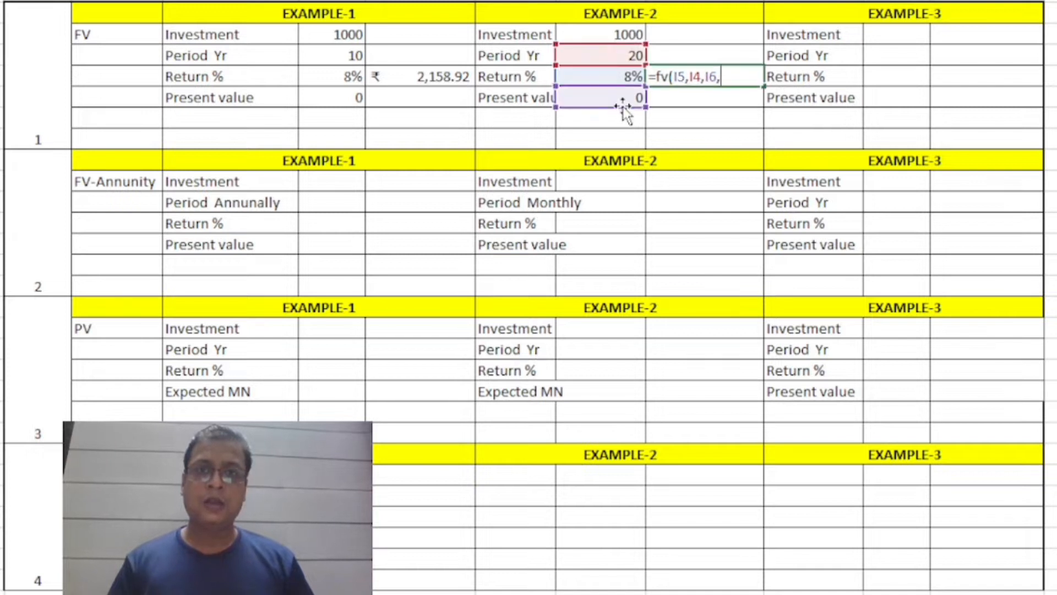
{"action": "key", "text": "Up"}
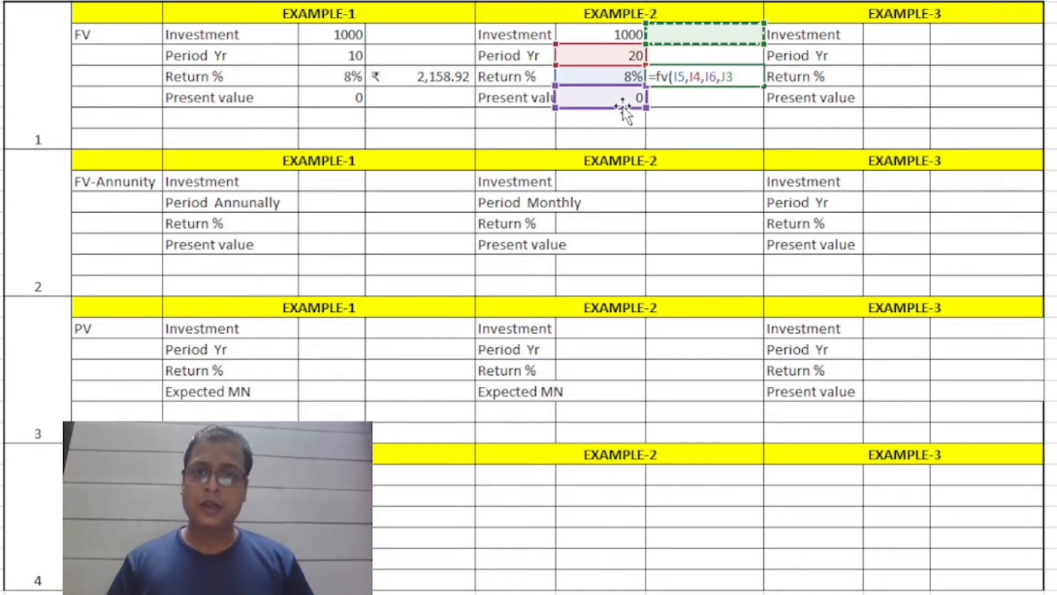
{"action": "key", "text": "BackSpace"}
{"action": "key", "text": "BackSpace"}
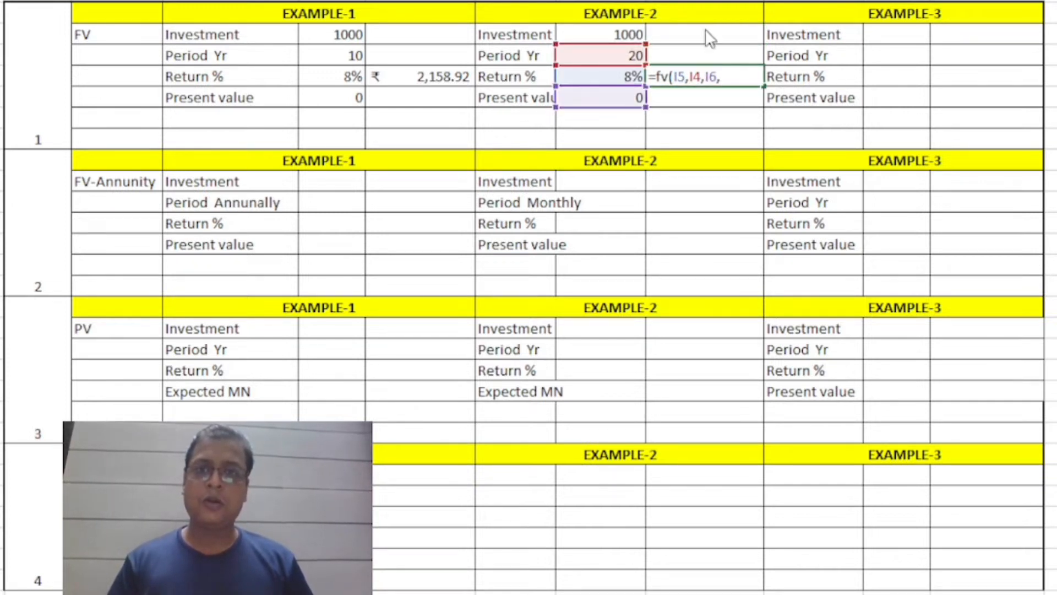
{"action": "type", "text": "-"}
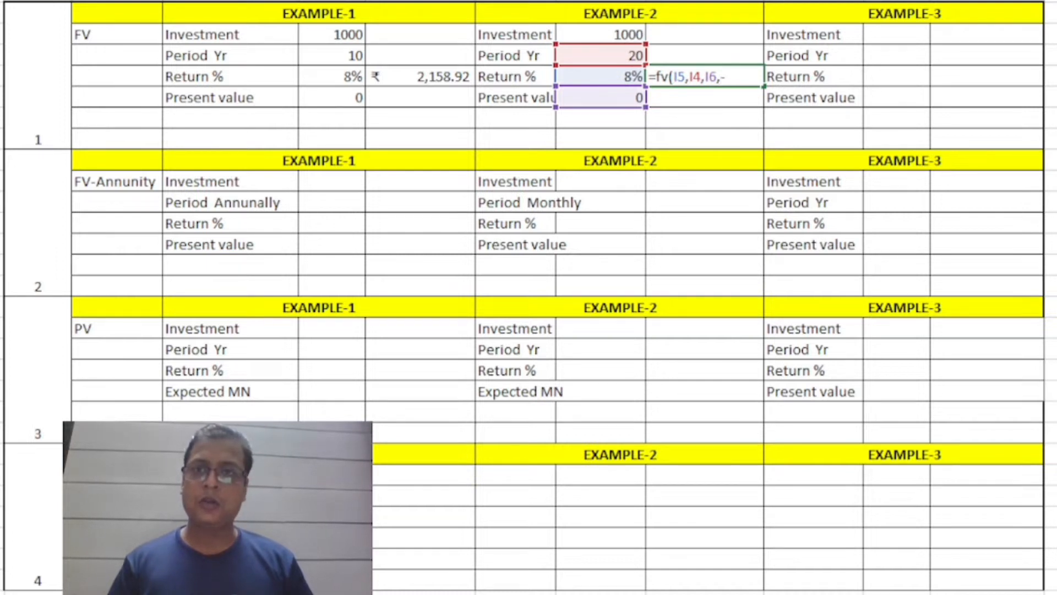
{"action": "left_click", "coordinate": [615, 35]}
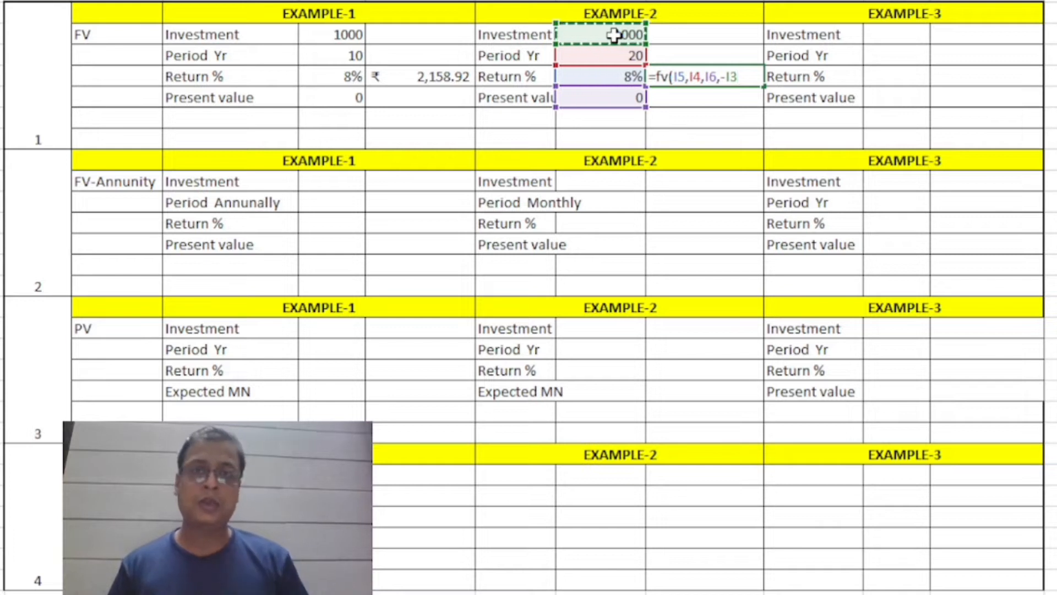
{"action": "type", "text": ")"}
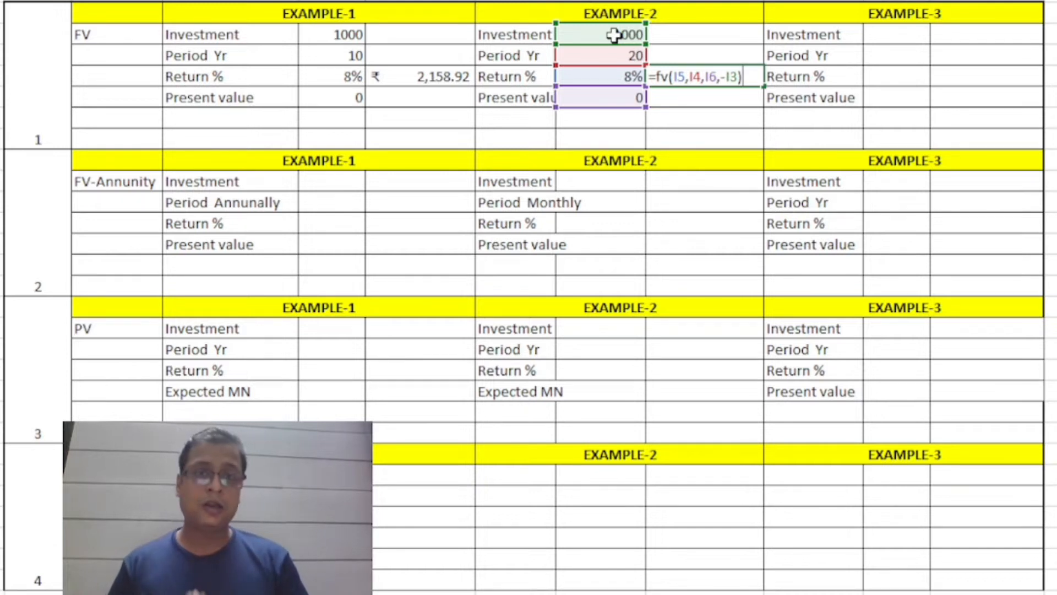
{"action": "key", "text": "Return"}
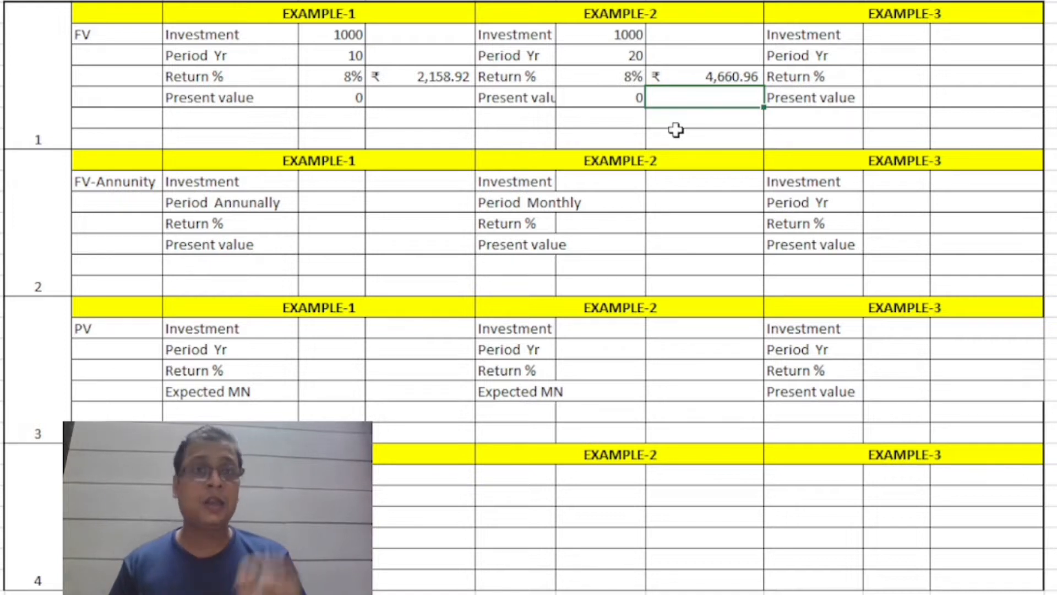
Fill in Example-3 of the FV section with investment 1000, period 30 years, return 8% and present value 0.
{"action": "key", "text": "Up"}
{"action": "key", "text": "Up"}
{"action": "key", "text": "Right"}
{"action": "key", "text": "Right"}
{"action": "key", "text": "Up"}
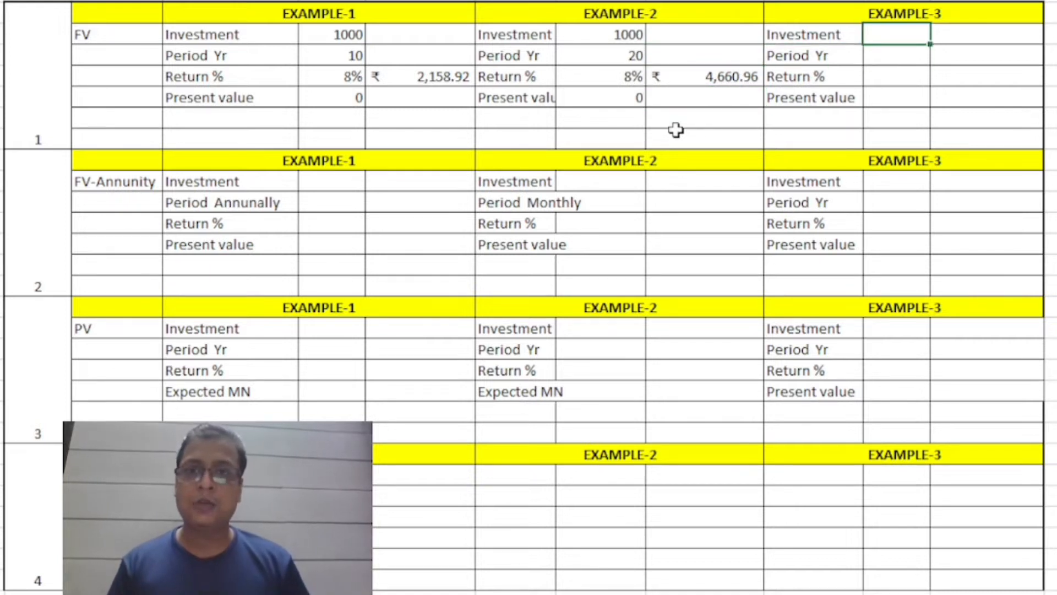
{"action": "type", "text": "1000"}
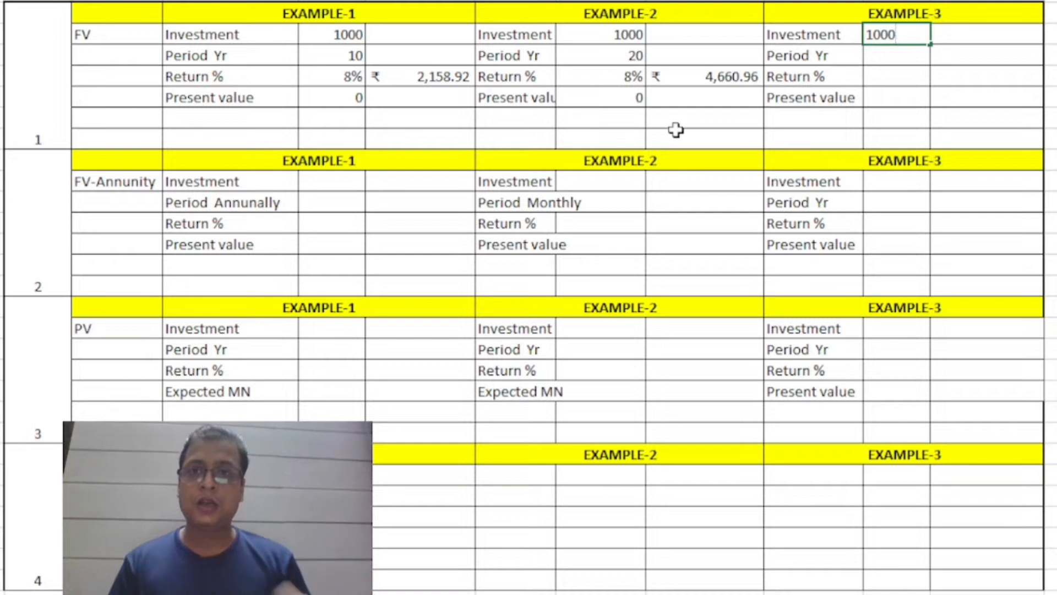
{"action": "key", "text": "Return"}
{"action": "type", "text": "30"}
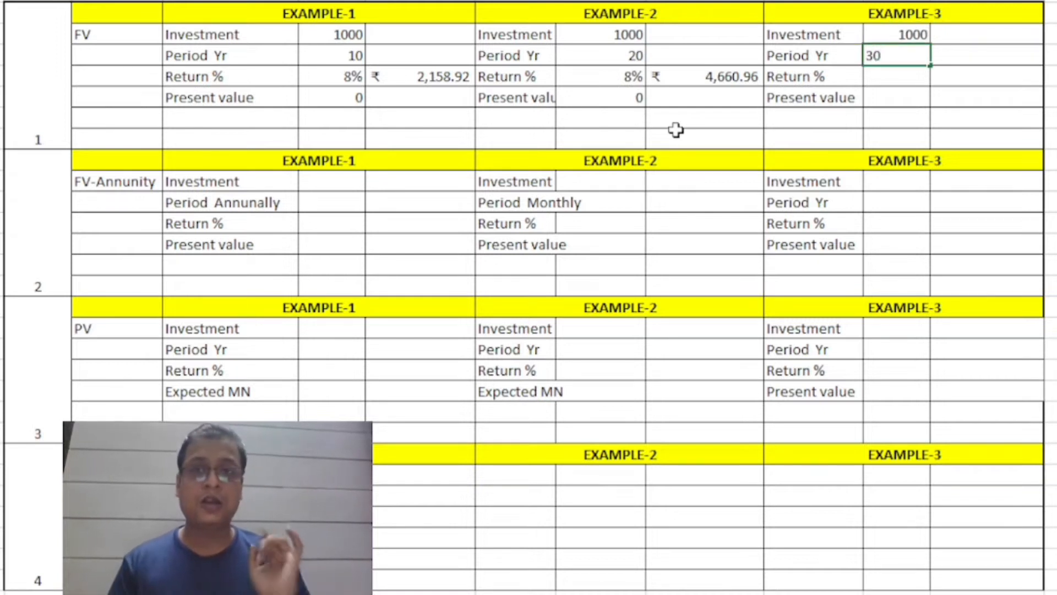
{"action": "key", "text": "Return"}
{"action": "type", "text": "8%"}
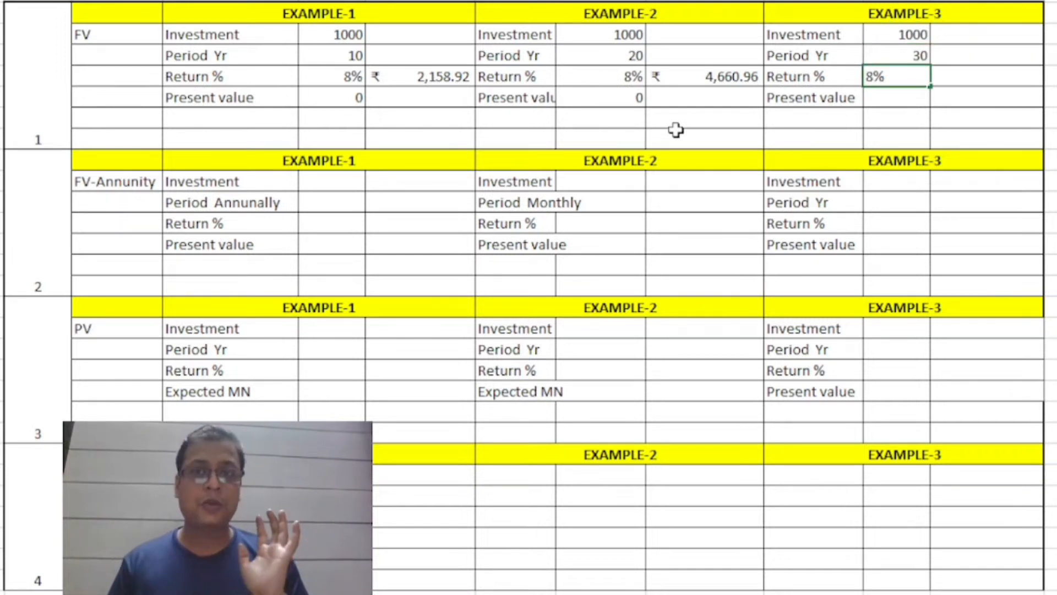
{"action": "key", "text": "Return"}
{"action": "type", "text": "0"}
{"action": "key", "text": "Return"}
Start an FV formula beside Example-3's return cell, using L5 as the rate and L4 as the period.
{"action": "key", "text": "Up"}
{"action": "key", "text": "Up"}
{"action": "key", "text": "Up"}
{"action": "key", "text": "Down"}
{"action": "key", "text": "Up"}
{"action": "key", "text": "Right"}
{"action": "key", "text": "Down"}
{"action": "type", "text": "="}
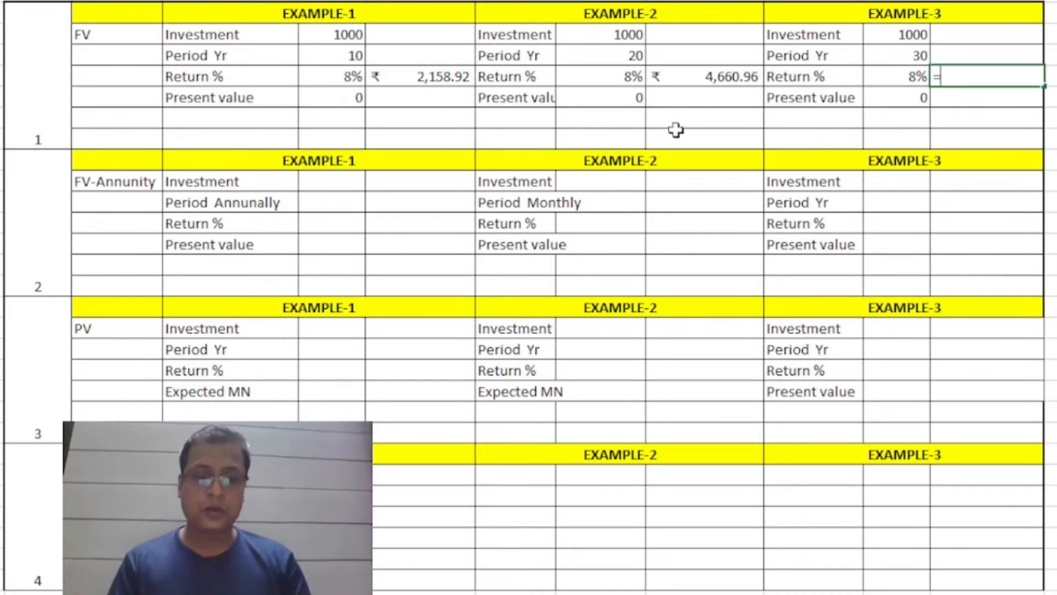
{"action": "type", "text": "fv("}
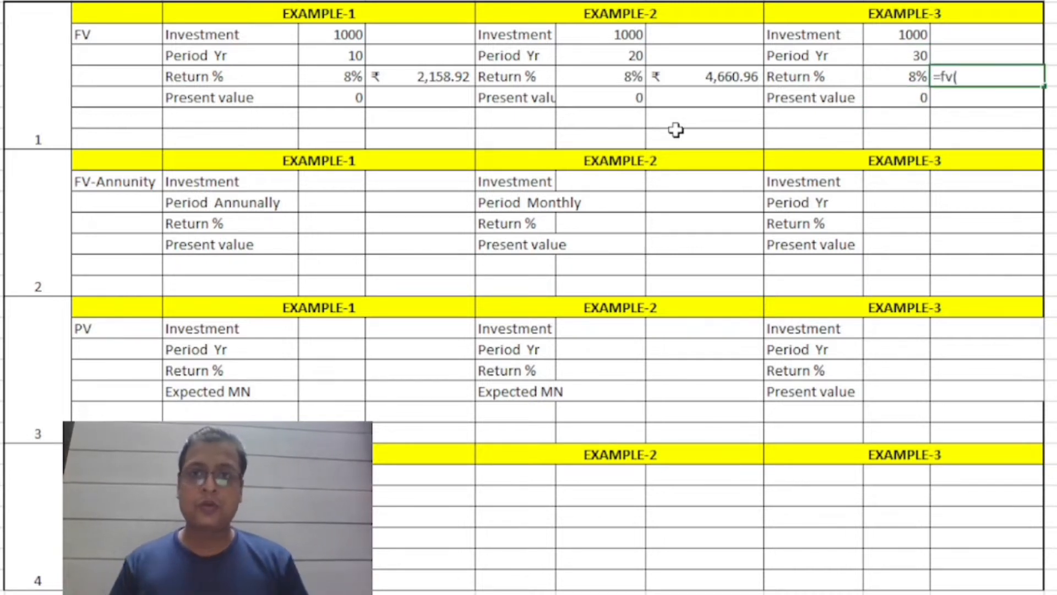
{"action": "key", "text": "Left"}
{"action": "type", "text": ","}
{"action": "key", "text": "Up"}
{"action": "key", "text": "Up"}
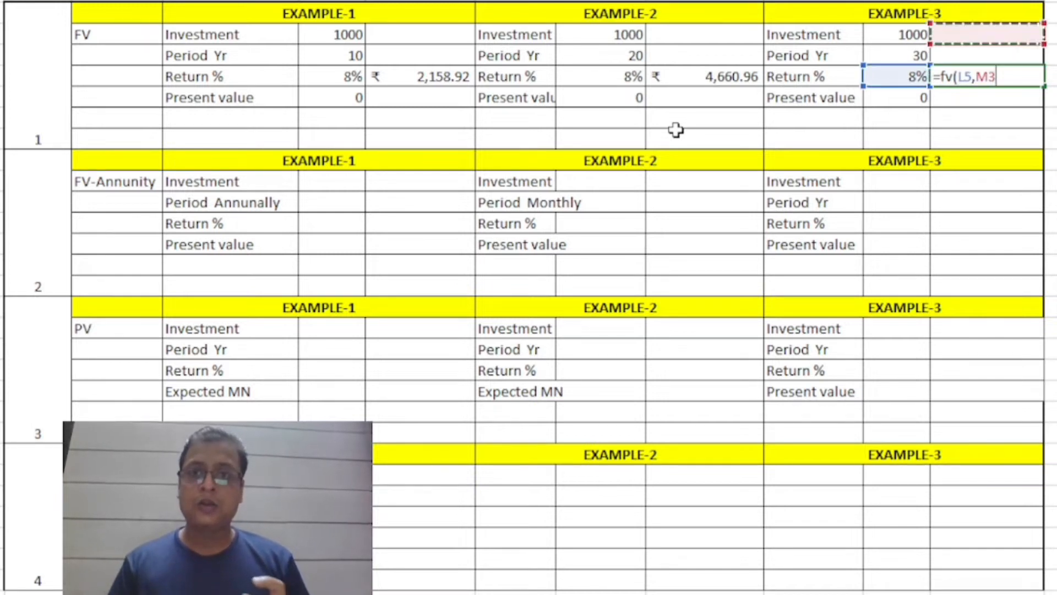
{"action": "key", "text": "Left"}
{"action": "key", "text": "Down"}
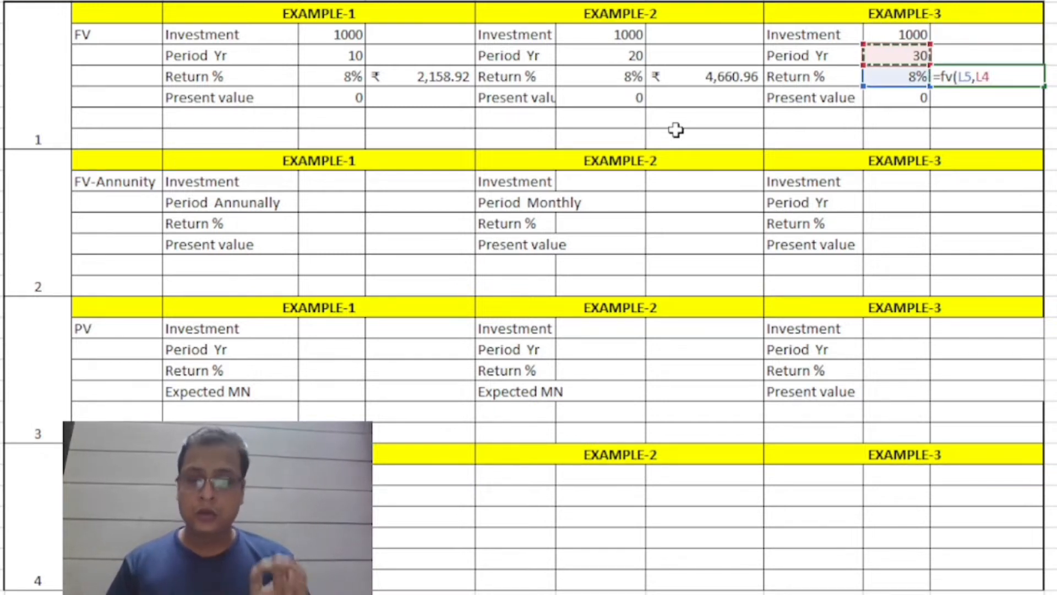
Finish Example-3's FV formula with L6 as the payment and -L3 as the present value.
{"action": "type", "text": ","}
{"action": "key", "text": "Left"}
{"action": "key", "text": "Down"}
{"action": "type", "text": ","}
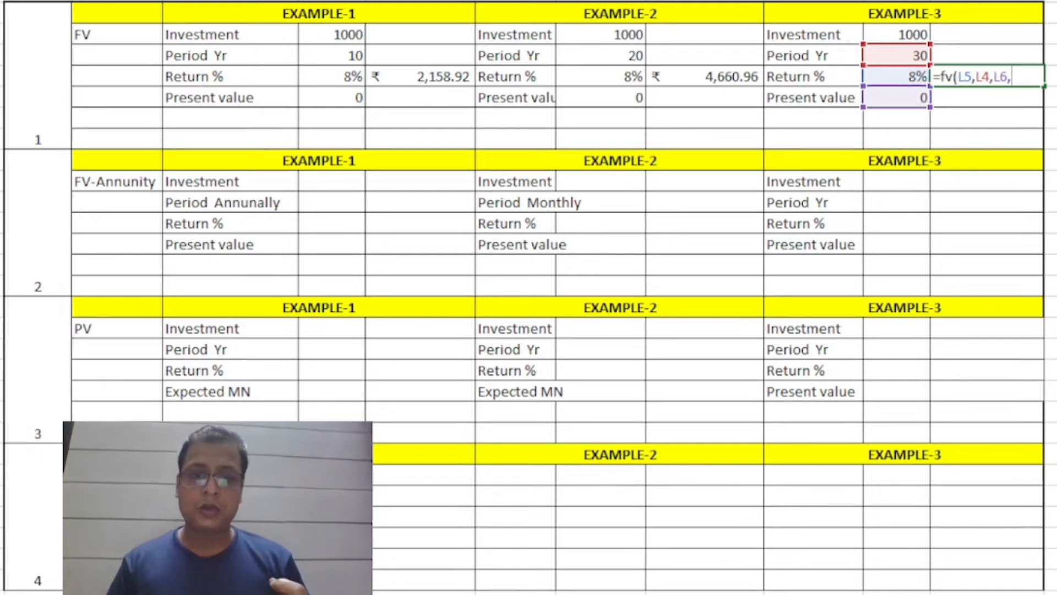
{"action": "left_click", "coordinate": [617, 594]}
{"action": "type", "text": "-"}
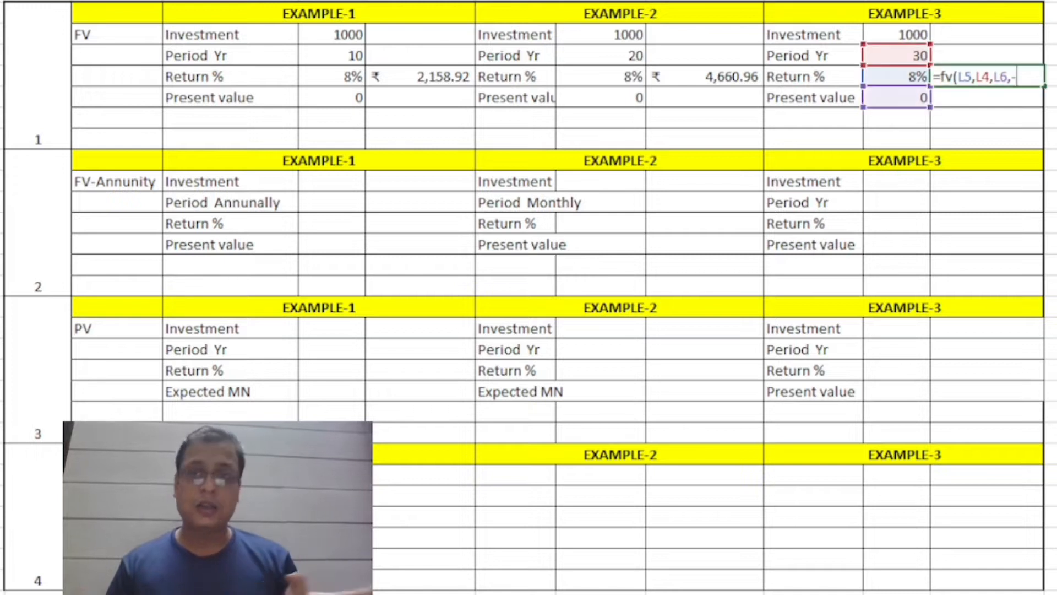
{"action": "left_click", "coordinate": [918, 39]}
{"action": "type", "text": ")"}
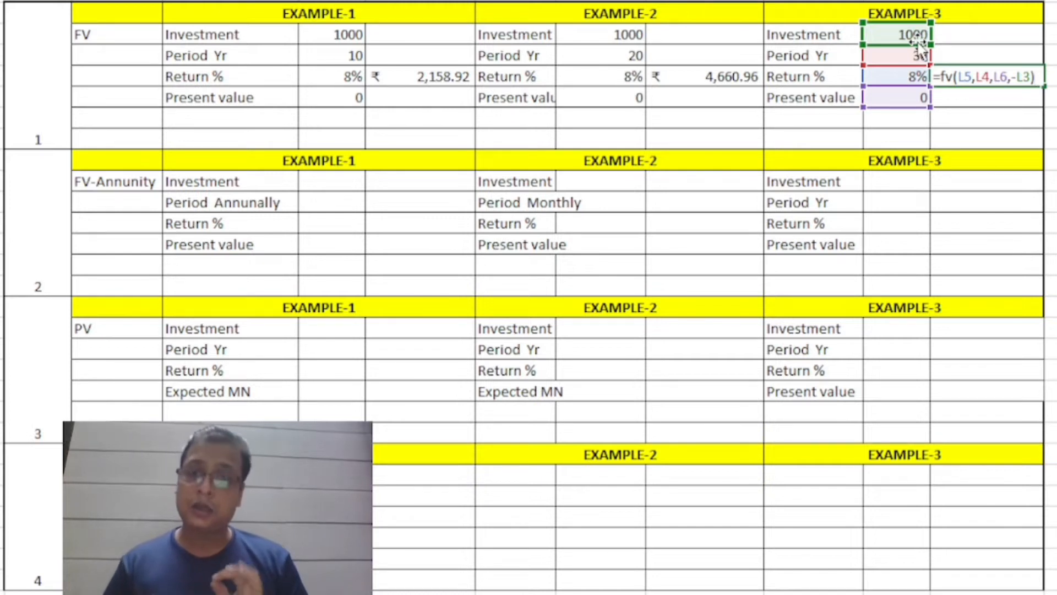
{"action": "key", "text": "Return"}
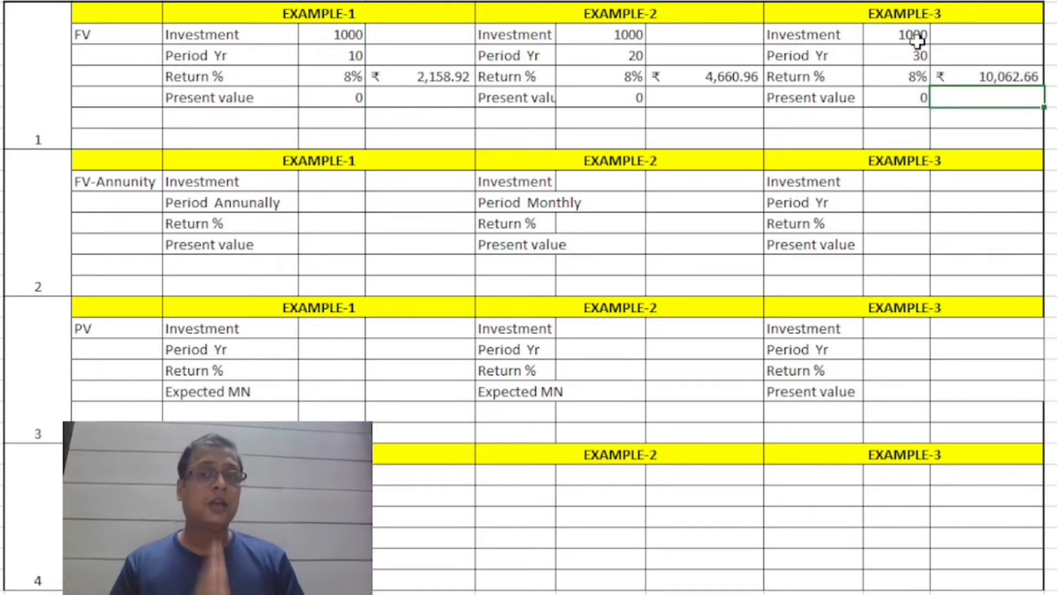
{"action": "key", "text": "Up"}
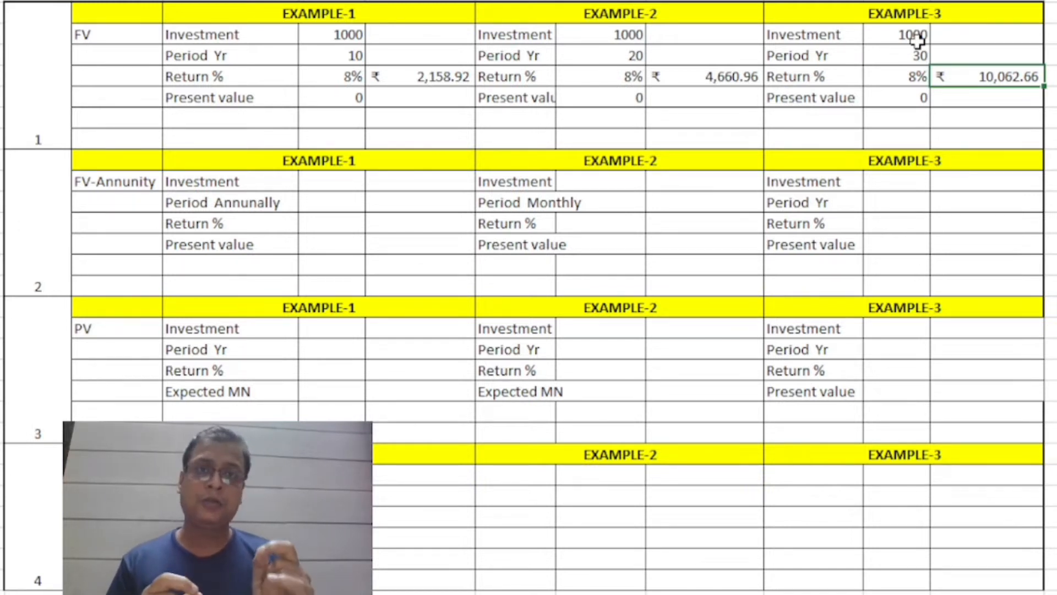
Enter the label SIP in the cell below the FV-Annunity heading.
{"action": "left_click", "coordinate": [341, 181]}
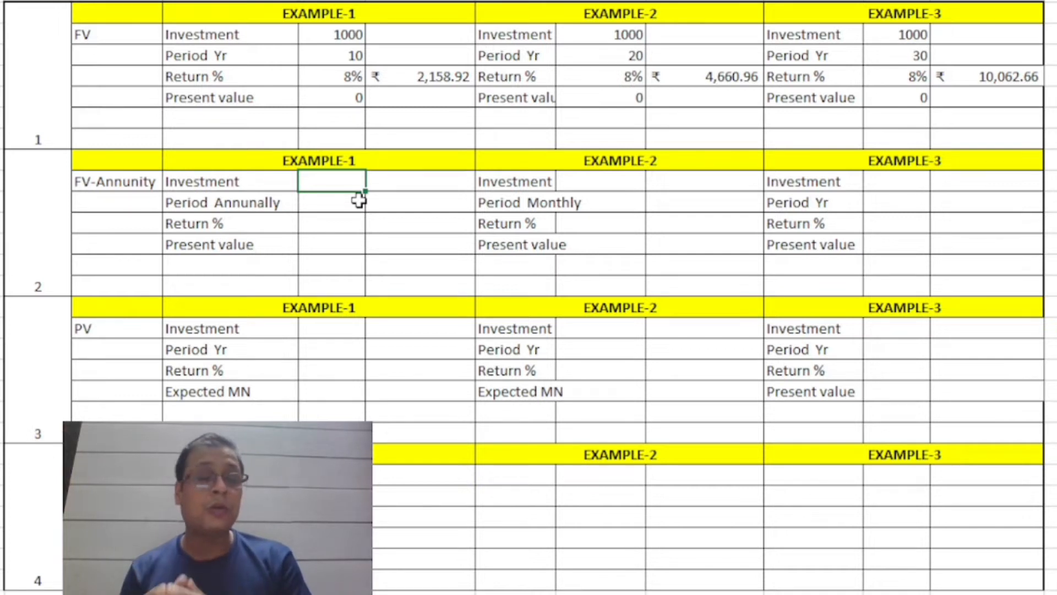
{"action": "key", "text": "Left"}
{"action": "key", "text": "Left"}
{"action": "key", "text": "Down"}
{"action": "type", "text": "SIP"}
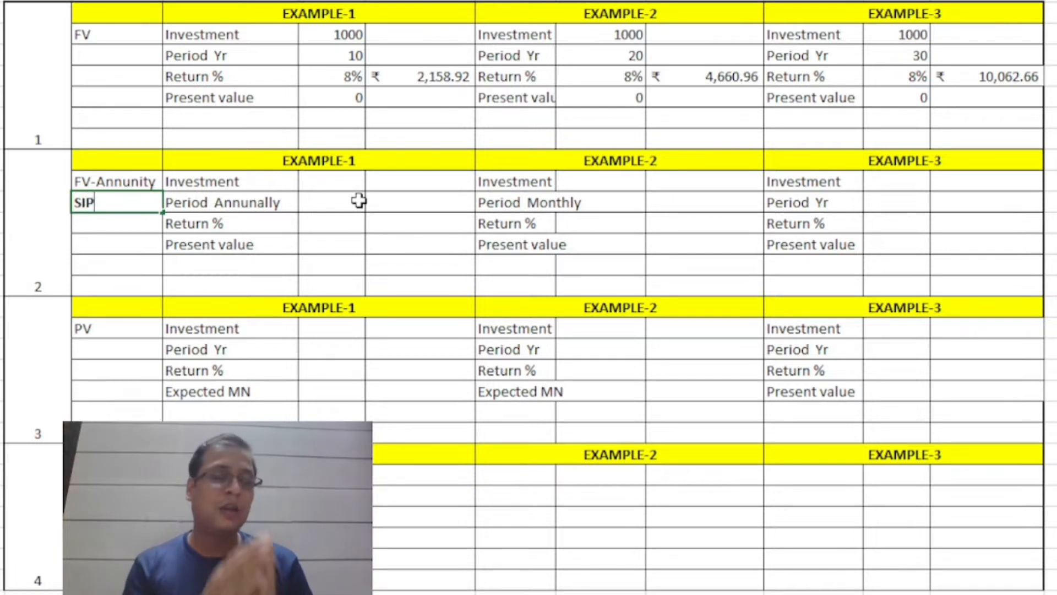
Enter the label LMS in the cell below the FV heading in section 1.
{"action": "key", "text": "Up"}
{"action": "key", "text": "Up"}
{"action": "key", "text": "Up"}
{"action": "key", "text": "Up"}
{"action": "key", "text": "Up"}
{"action": "key", "text": "Up"}
{"action": "key", "text": "Up"}
{"action": "type", "text": "LMS"}
{"action": "key", "text": "Return"}
Fill in Example-1 of the FV-Annunity section with investment 1000, annual period 10, return 8% and present value 0.
{"action": "key", "text": "Down"}
{"action": "key", "text": "Down"}
{"action": "key", "text": "Down"}
{"action": "key", "text": "Down"}
{"action": "key", "text": "Down"}
{"action": "key", "text": "Down"}
{"action": "key", "text": "Right"}
{"action": "key", "text": "Right"}
{"action": "key", "text": "Up"}
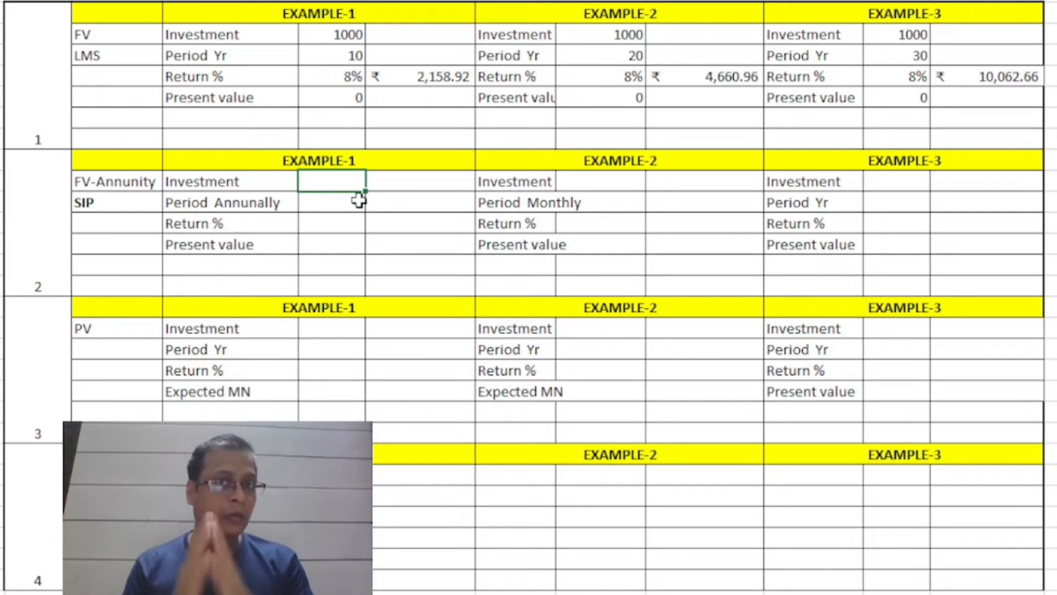
{"action": "type", "text": "1000"}
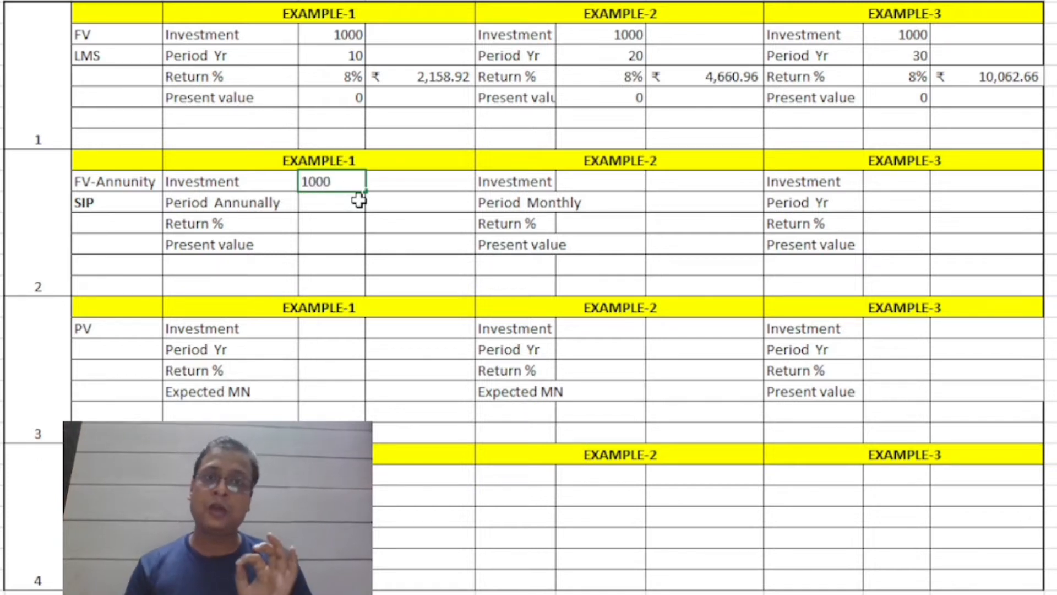
{"action": "key", "text": "Return"}
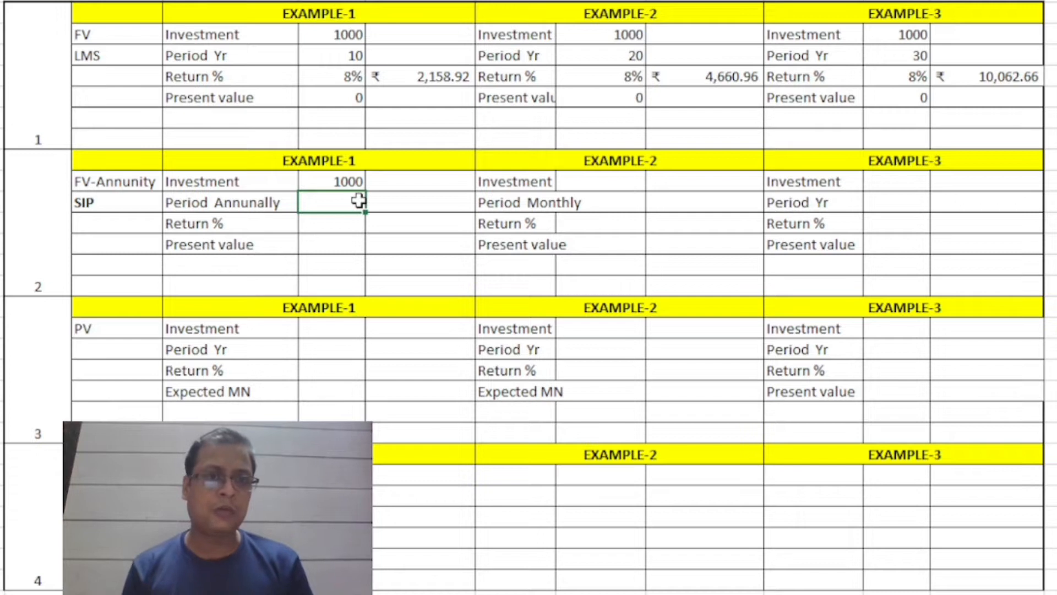
{"action": "type", "text": "10"}
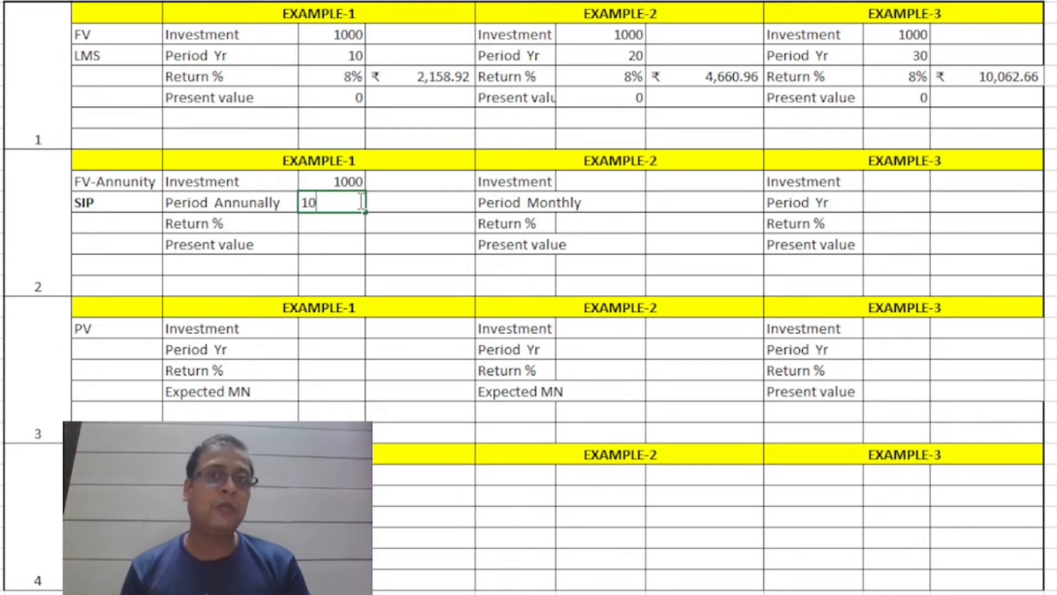
{"action": "key", "text": "Return"}
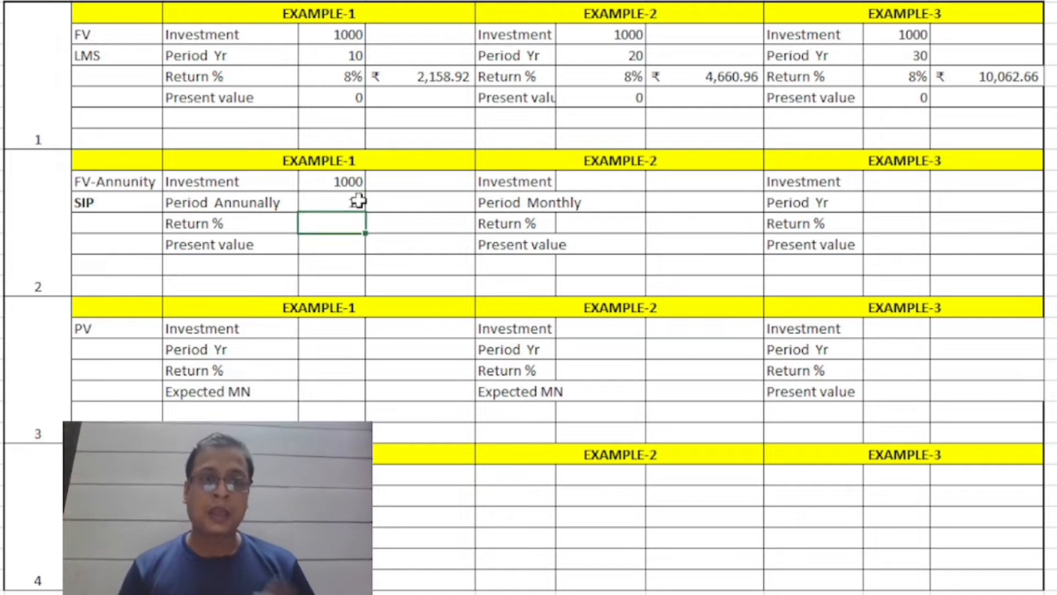
{"action": "key", "text": "Return"}
{"action": "type", "text": "0"}
{"action": "key", "text": "Return"}
Start an FV formula beside the Return % value in FV-Annunity Example-1, with rate F12/12 and number of periods F11*12.
{"action": "key", "text": "Up"}
{"action": "key", "text": "Up"}
{"action": "key", "text": "Up"}
{"action": "key", "text": "Right"}
{"action": "key", "text": "Down"}
{"action": "type", "text": "=FV("}
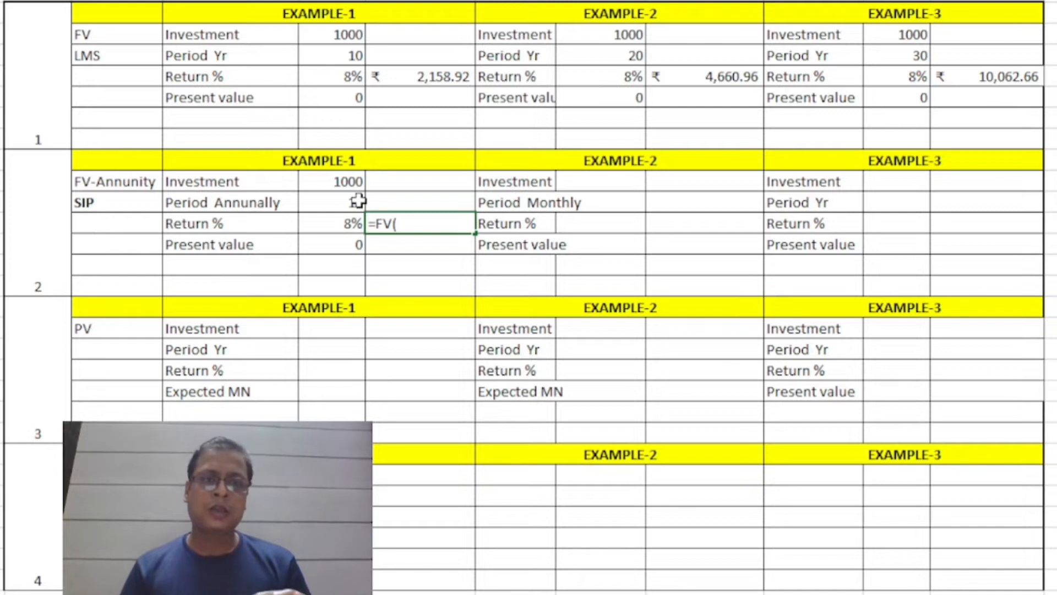
{"action": "key", "text": "Left"}
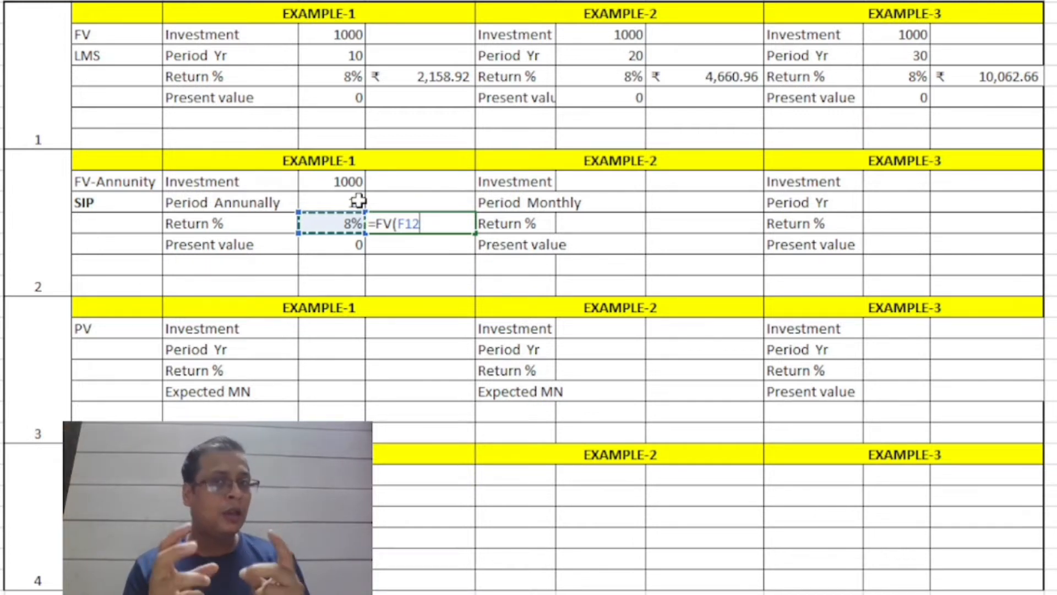
{"action": "type", "text": "/12"}
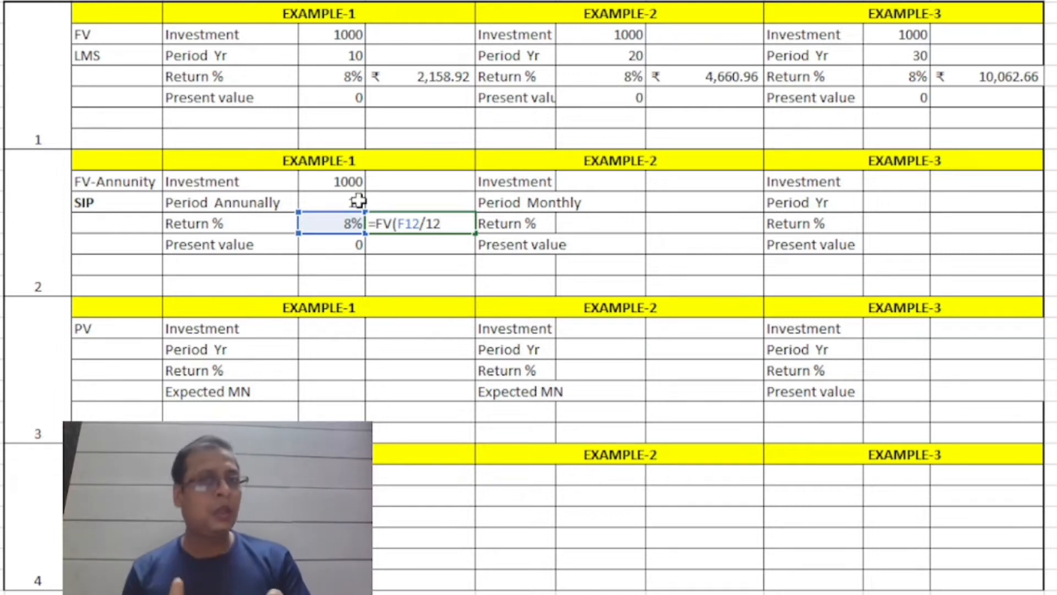
{"action": "type", "text": ","}
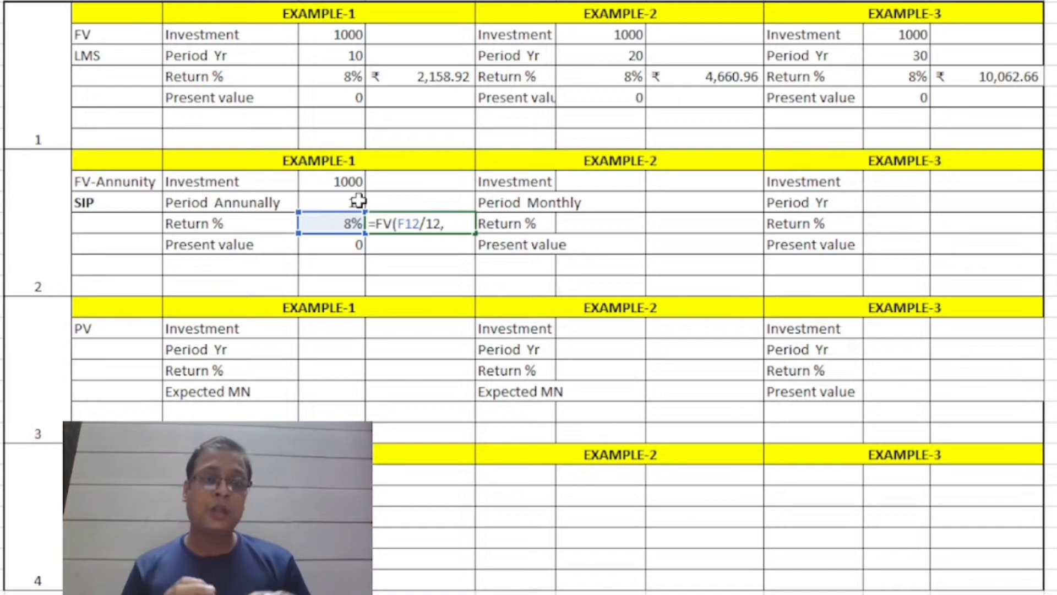
{"action": "key", "text": "Up"}
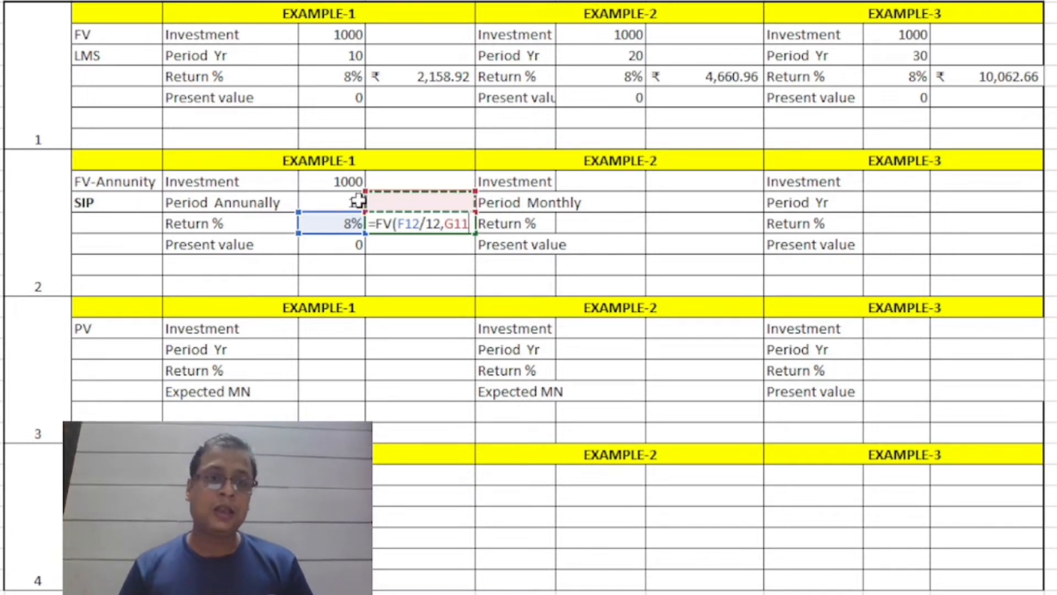
{"action": "key", "text": "Left"}
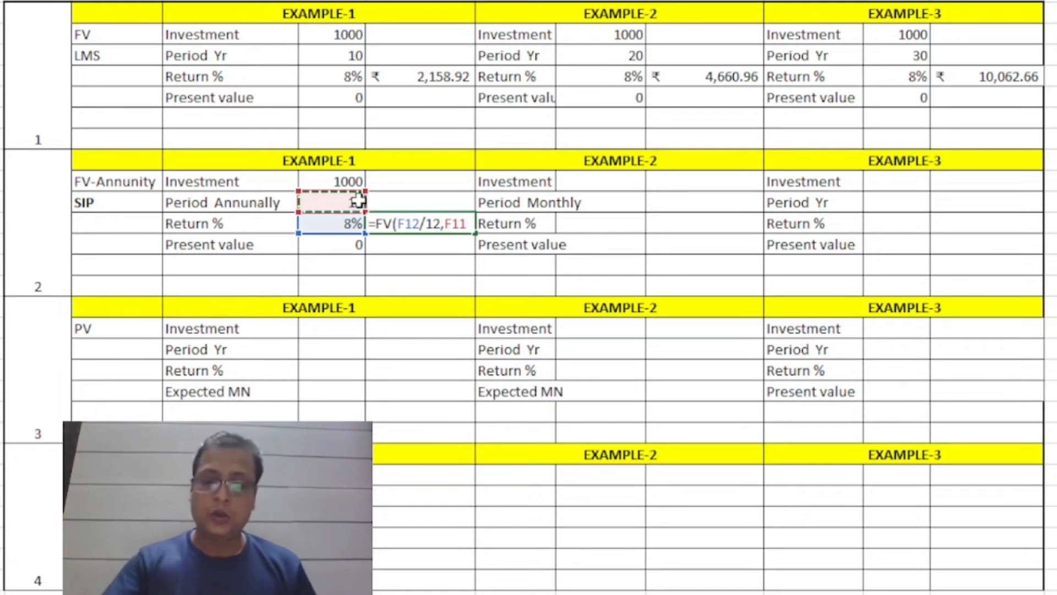
{"action": "type", "text": "*12"}
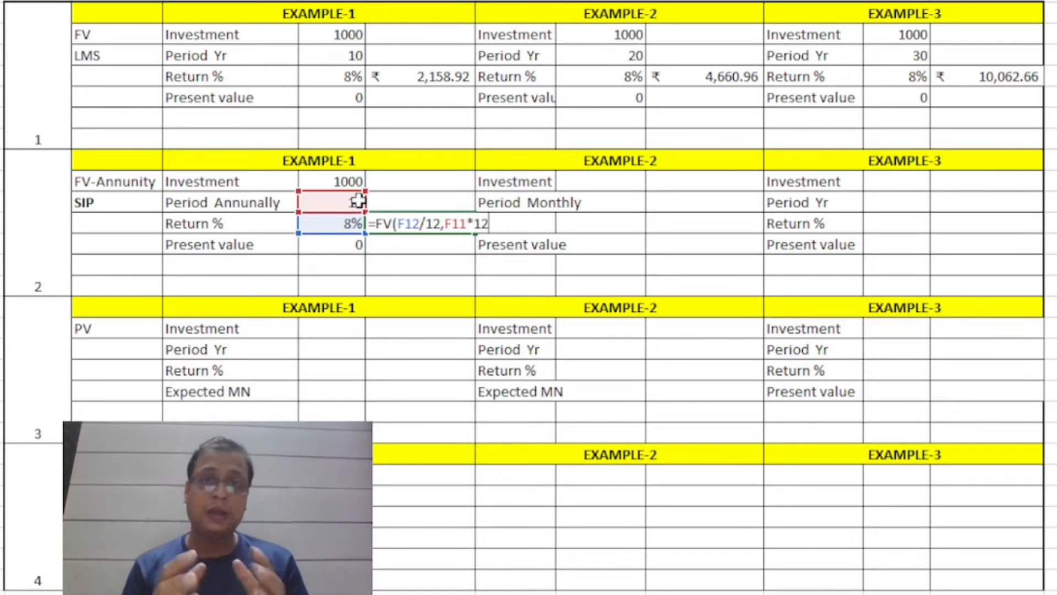
{"action": "type", "text": ","}
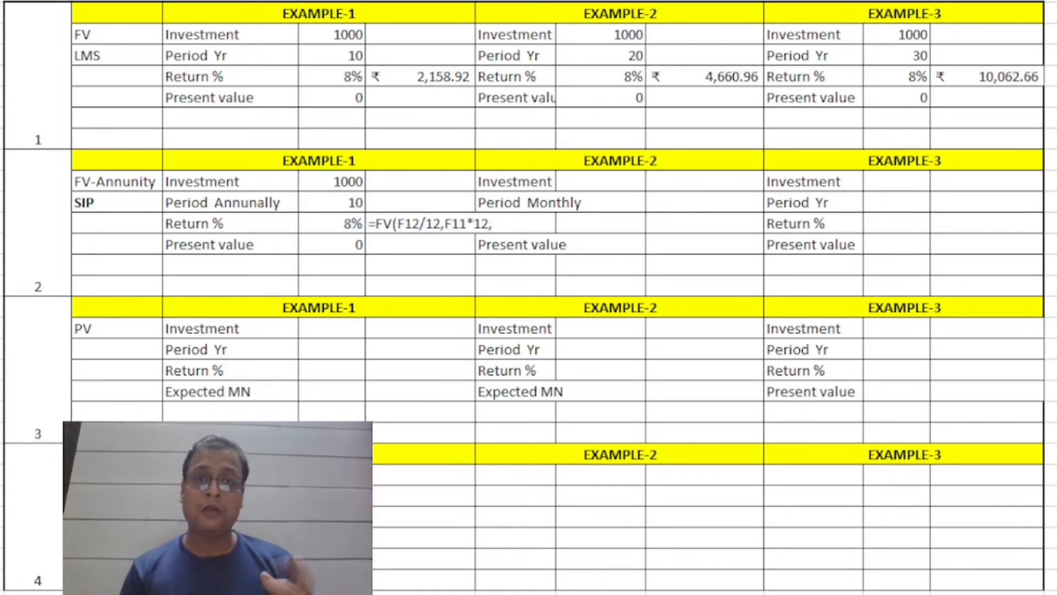
Finish the FV-Annunity Example-1 formula with -F10 as the payment and F13 as the present value.
{"action": "type", "text": "-"}
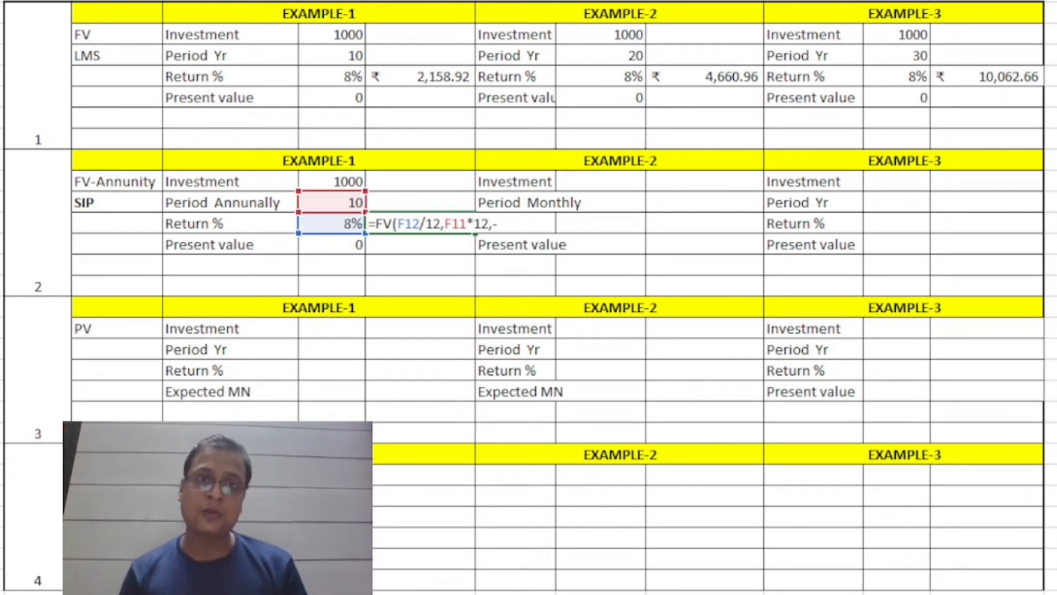
{"action": "left_click", "coordinate": [345, 182]}
{"action": "type", "text": ","}
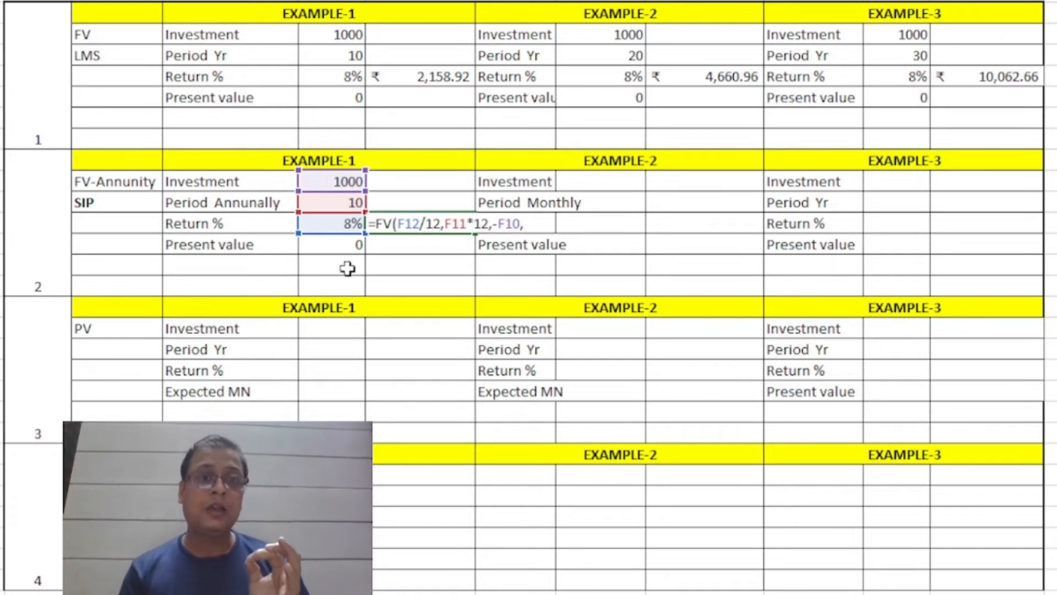
{"action": "left_click", "coordinate": [339, 251]}
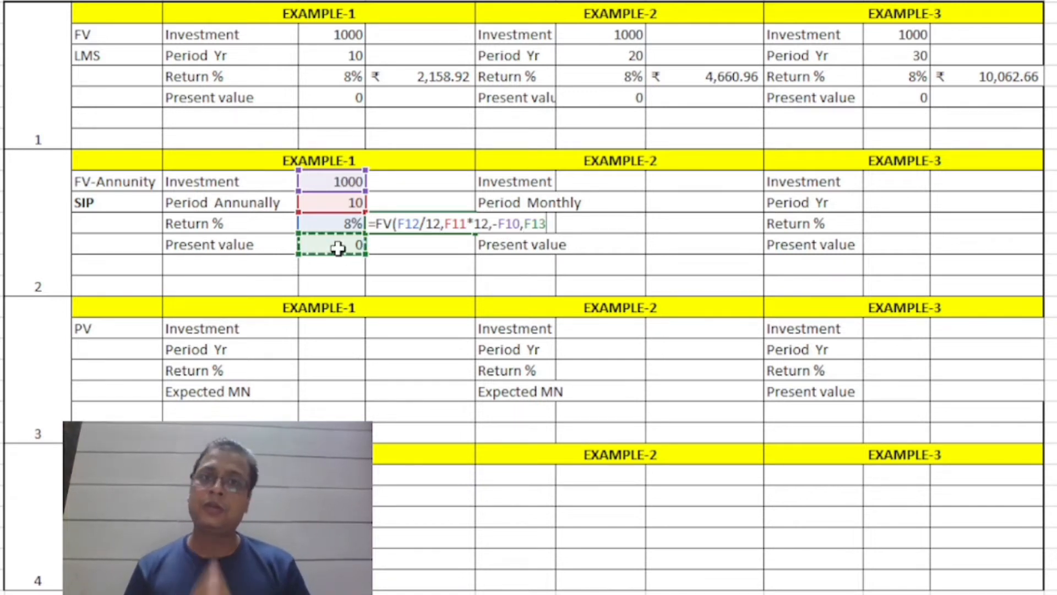
{"action": "type", "text": ")"}
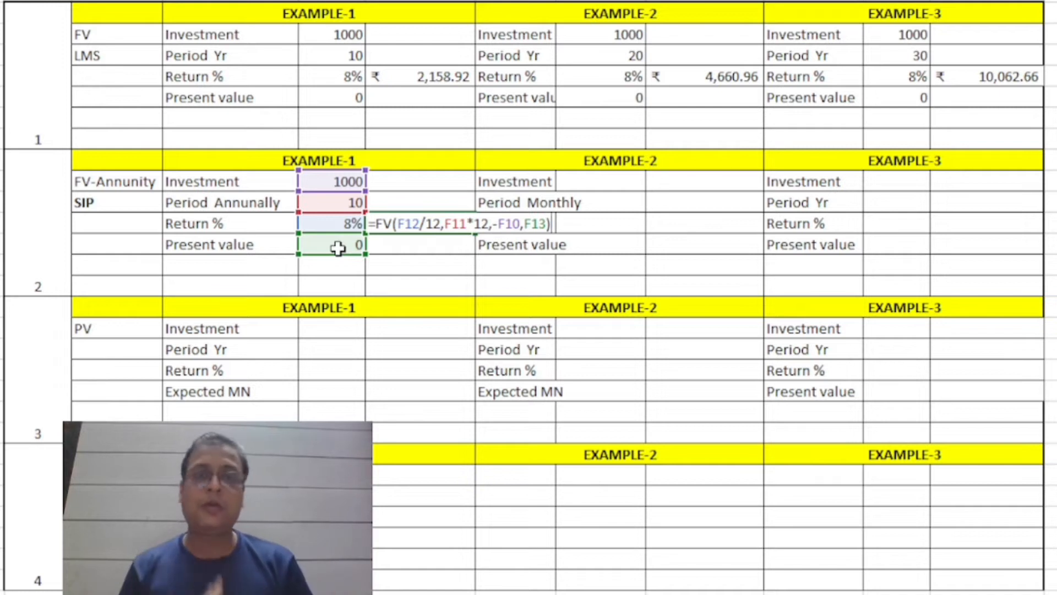
{"action": "key", "text": "Return"}
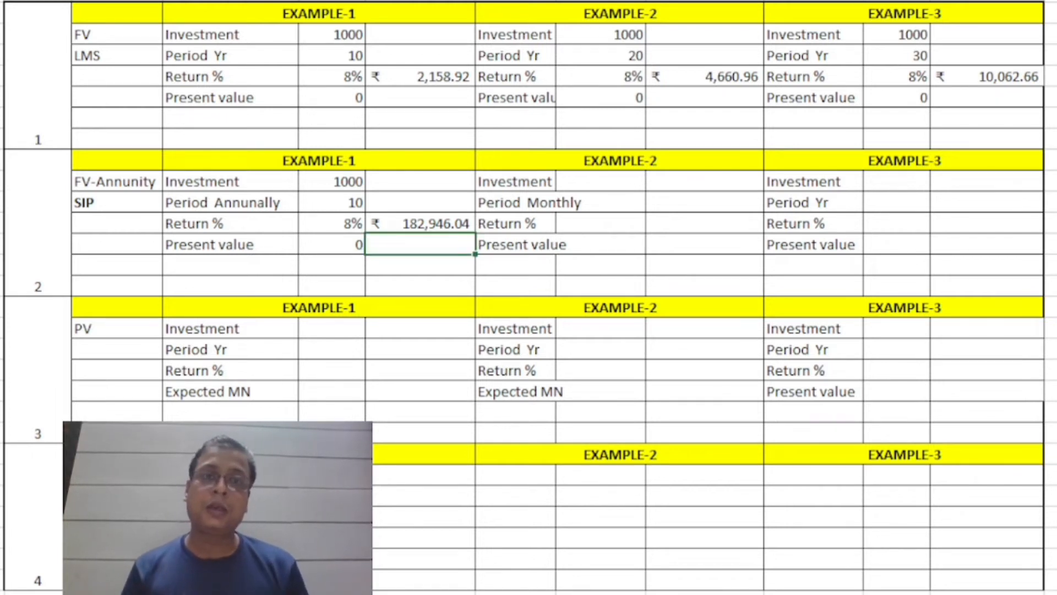
Fill in Example-2 of the FV-Annunity section with investment 10000, period 10, return 8% and present value 0.
{"action": "key", "text": "Up"}
{"action": "key", "text": "Up"}
{"action": "key", "text": "Up"}
{"action": "key", "text": "Right"}
{"action": "key", "text": "Right"}
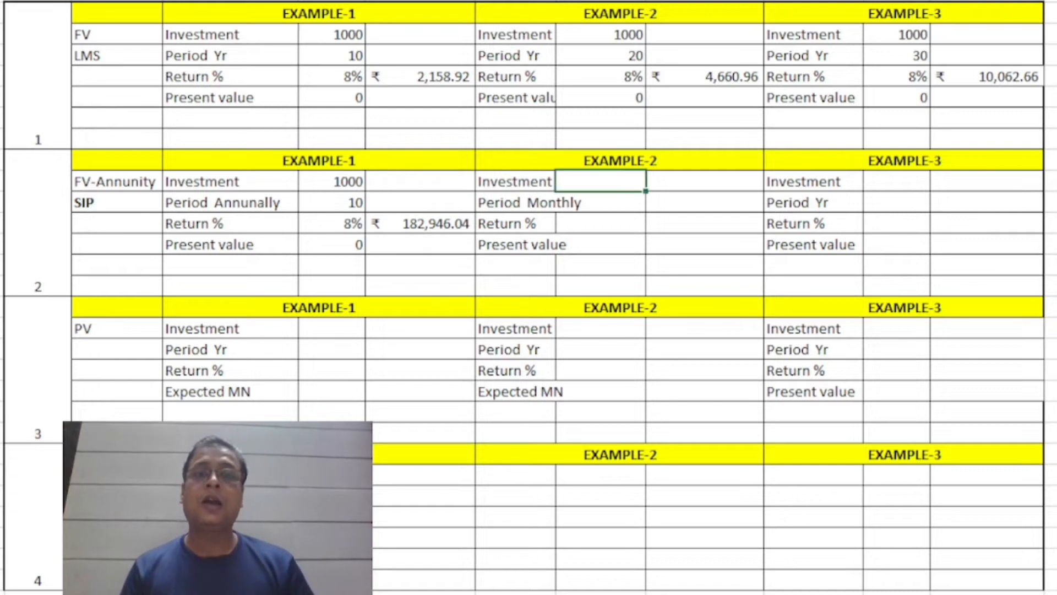
{"action": "type", "text": "1000"}
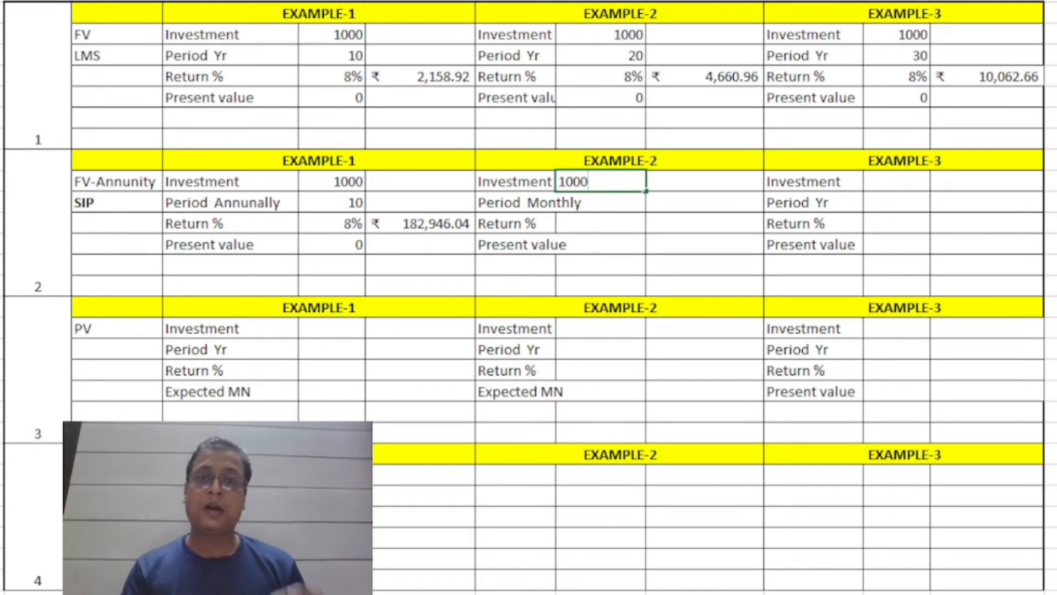
{"action": "type", "text": "0"}
{"action": "key", "text": "Return"}
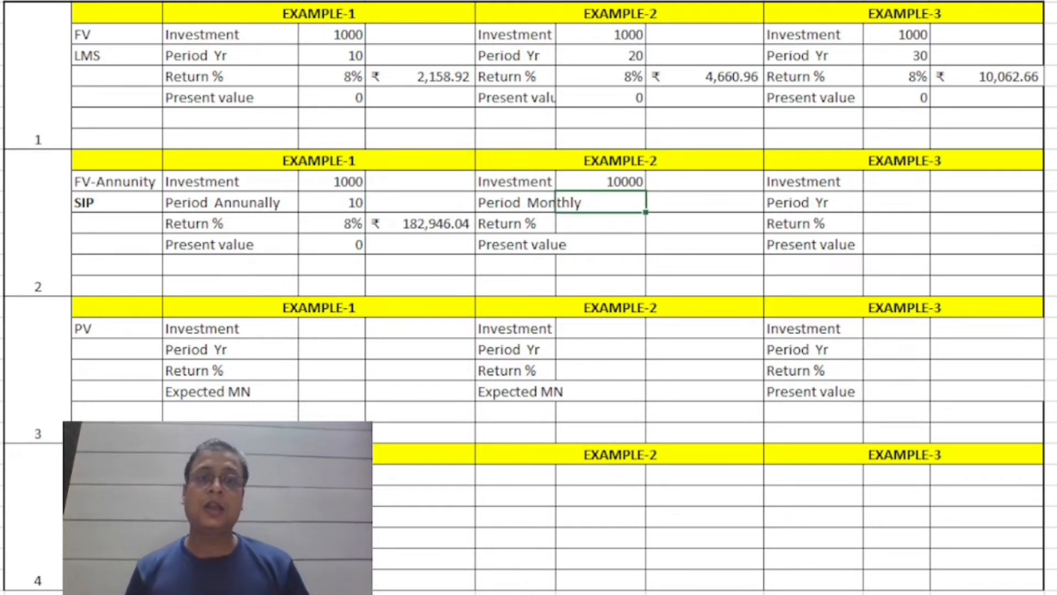
{"action": "type", "text": "10"}
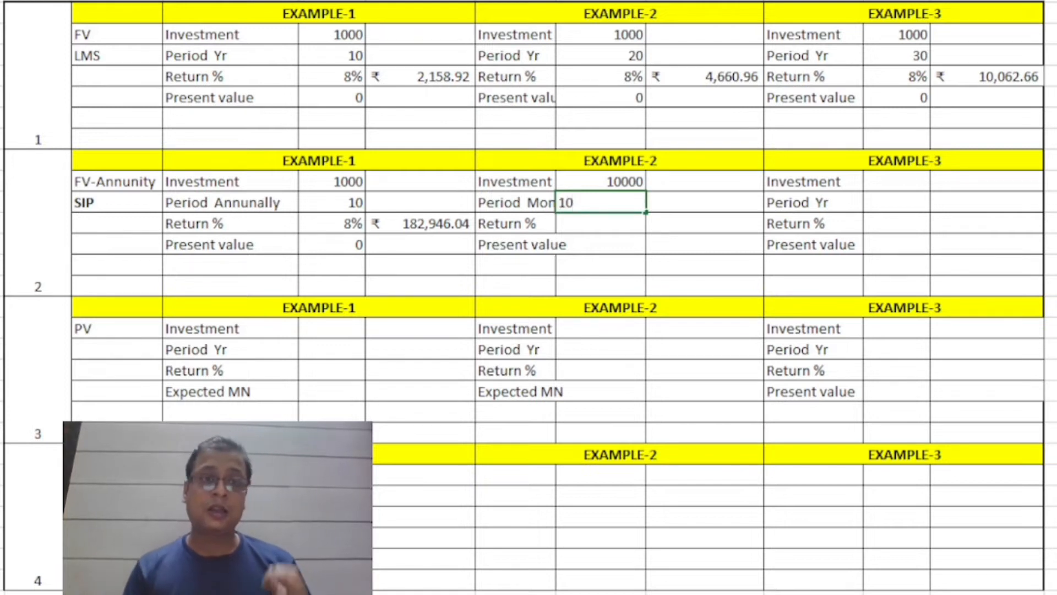
{"action": "key", "text": "Return"}
{"action": "type", "text": "8%"}
{"action": "key", "text": "Return"}
{"action": "type", "text": "0"}
{"action": "key", "text": "ctrl+Return"}
Start an FV formula beside the Return % value in FV-Annunity Example-2, with rate I12/12 and number of periods I11*12.
{"action": "key", "text": "Up"}
{"action": "key", "text": "Up"}
{"action": "key", "text": "Right"}
{"action": "key", "text": "Down"}
{"action": "type", "text": "=FV("}
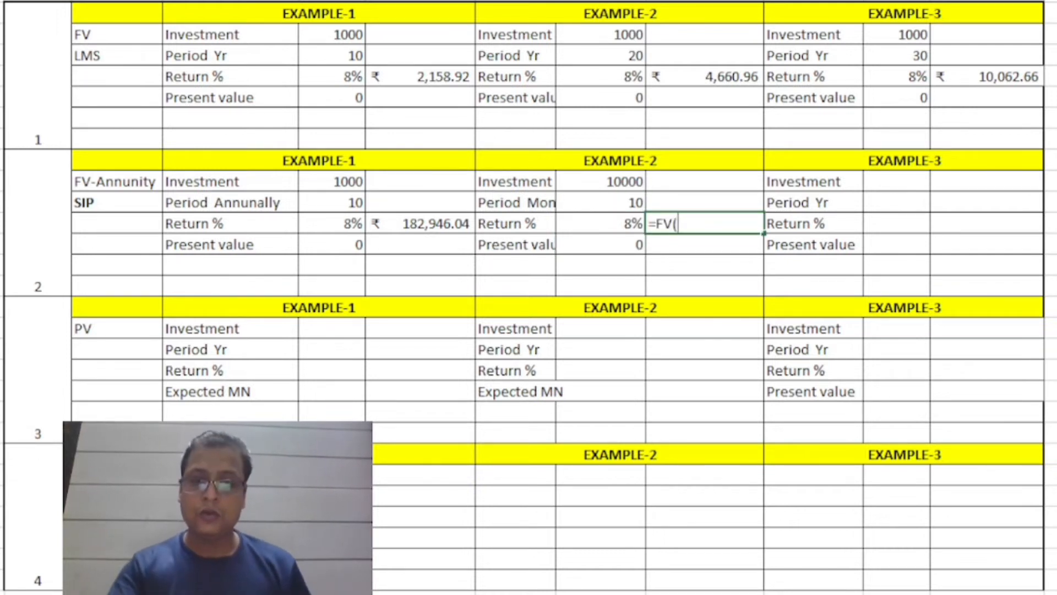
{"action": "key", "text": "Left"}
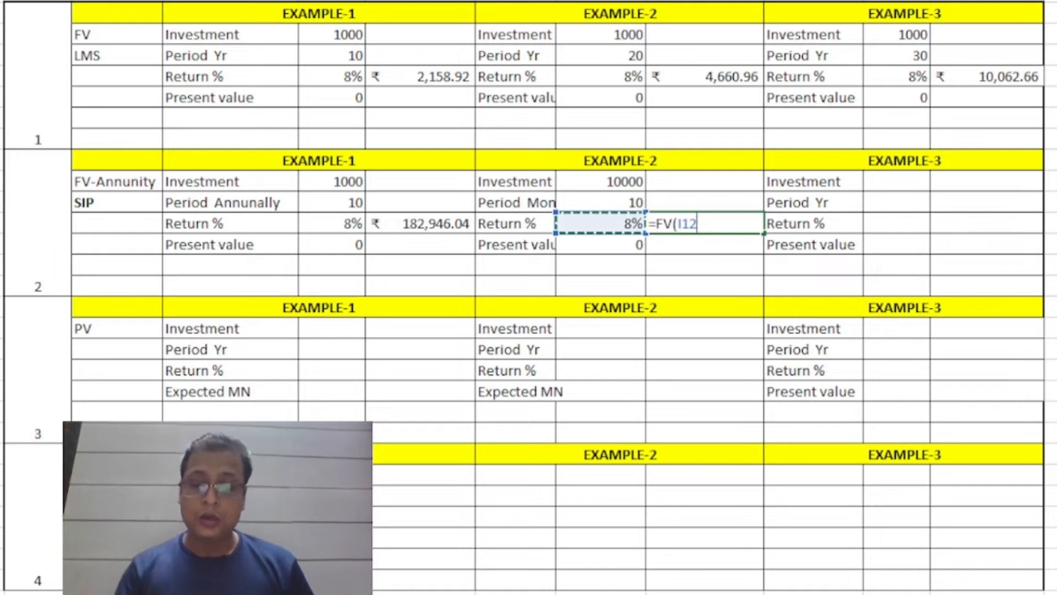
{"action": "type", "text": "/12"}
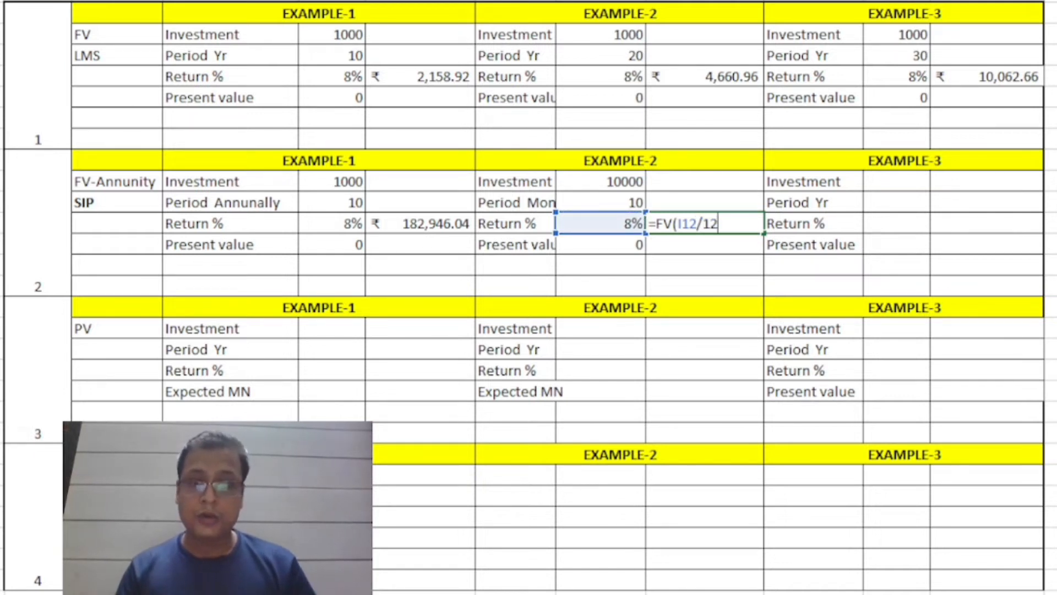
{"action": "type", "text": ","}
{"action": "key", "text": "Left"}
{"action": "key", "text": "Up"}
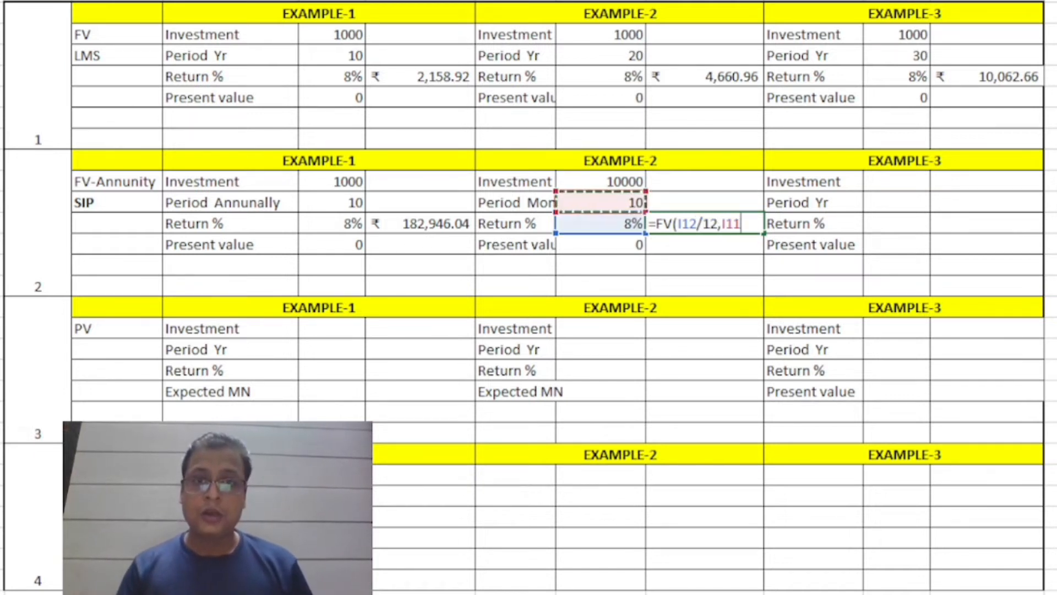
{"action": "type", "text": "*12"}
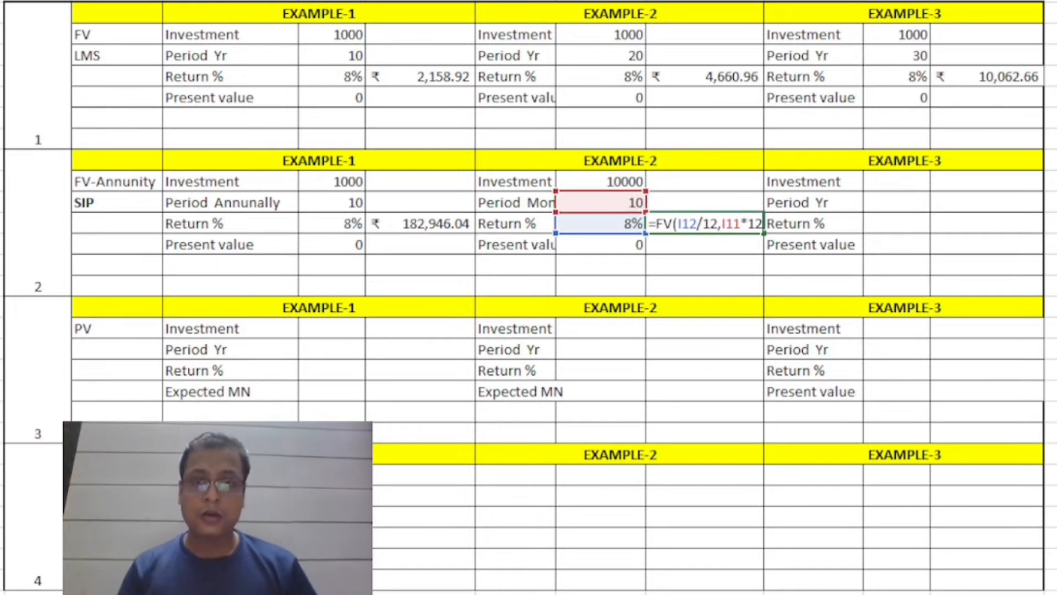
{"action": "type", "text": ","}
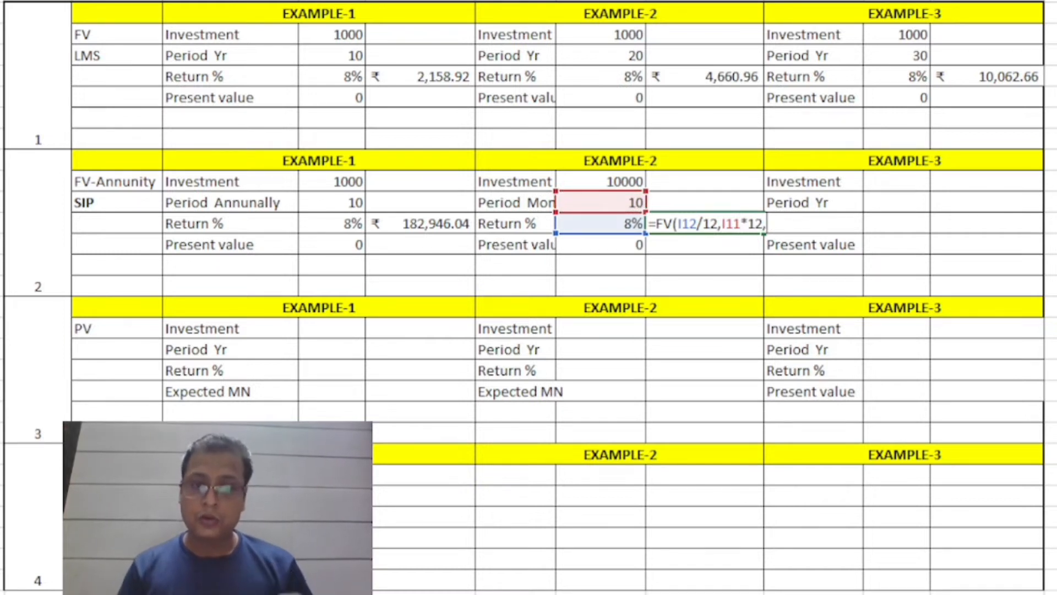
{"action": "type", "text": "-"}
Finish the FV-Annunity Example-2 formula with -I10 as the payment and 0 as the present value.
{"action": "left_click", "coordinate": [623, 178]}
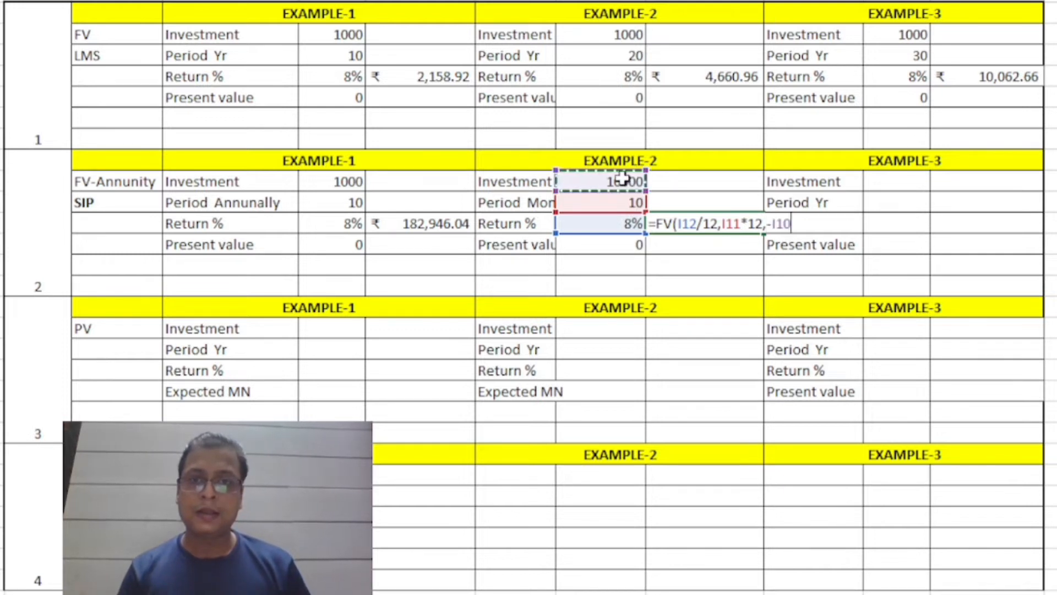
{"action": "type", "text": ","}
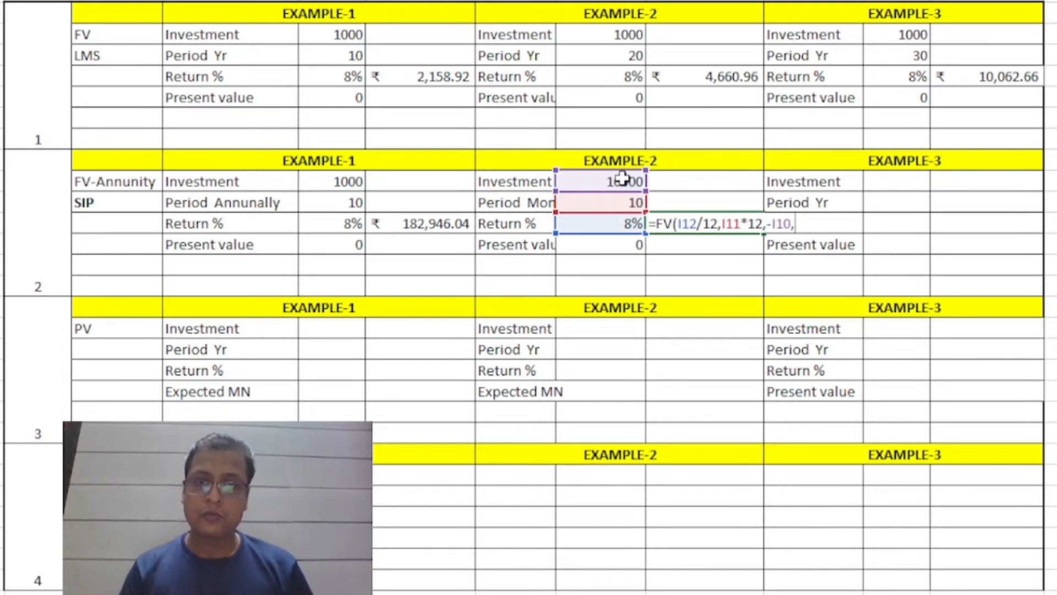
{"action": "type", "text": "0)"}
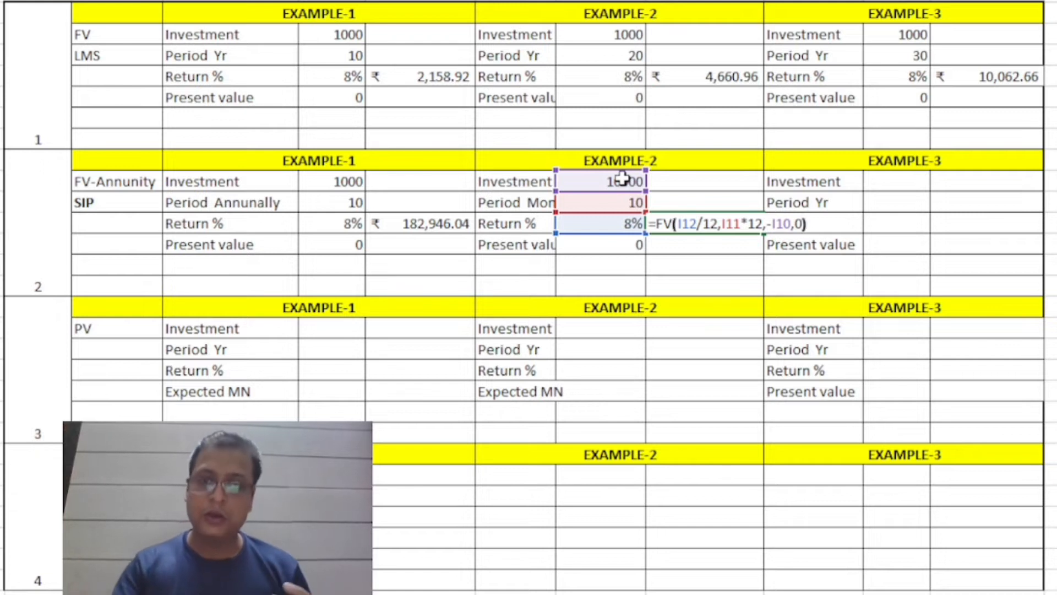
{"action": "key", "text": "Return"}
{"action": "key", "text": "Up"}
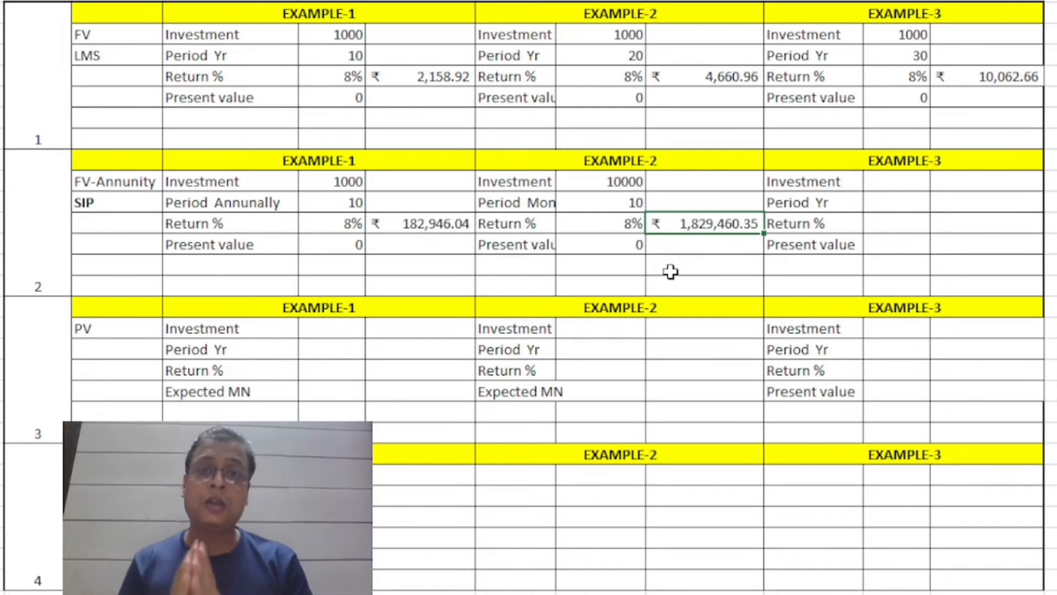
Set the period in FV-Annunity Example-2 to 20.
{"action": "key", "text": "Left"}
{"action": "key", "text": "Up"}
{"action": "type", "text": "20"}
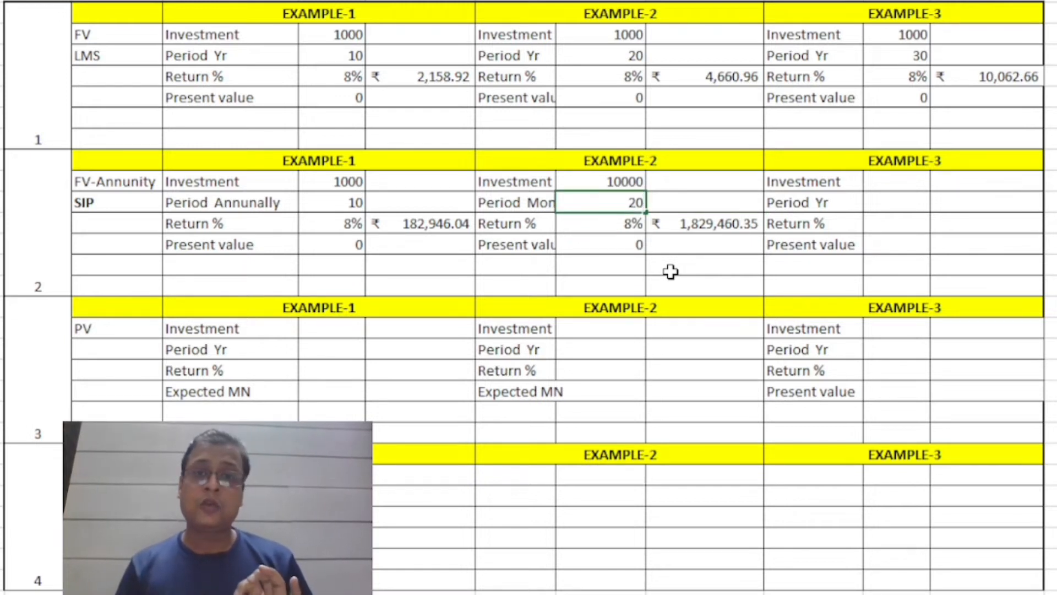
{"action": "key", "text": "Return"}
{"action": "key", "text": "Right"}
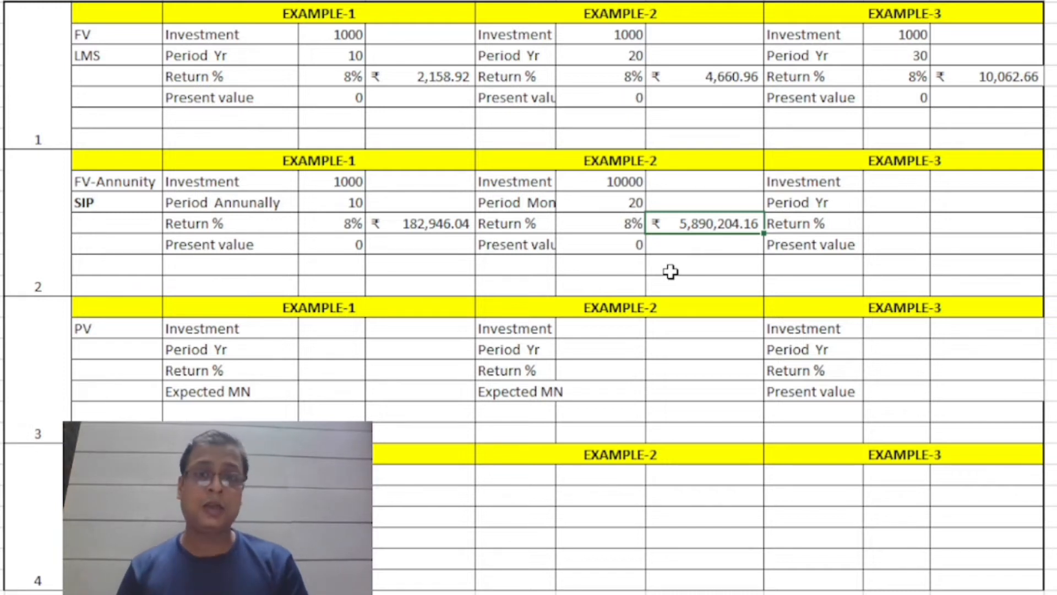
Fill in Example-3 of the FV-Annunity section with investment 10000, period 30, return 8% and present value 0.
{"action": "key", "text": "Up"}
{"action": "key", "text": "Up"}
{"action": "key", "text": "Right"}
{"action": "key", "text": "Right"}
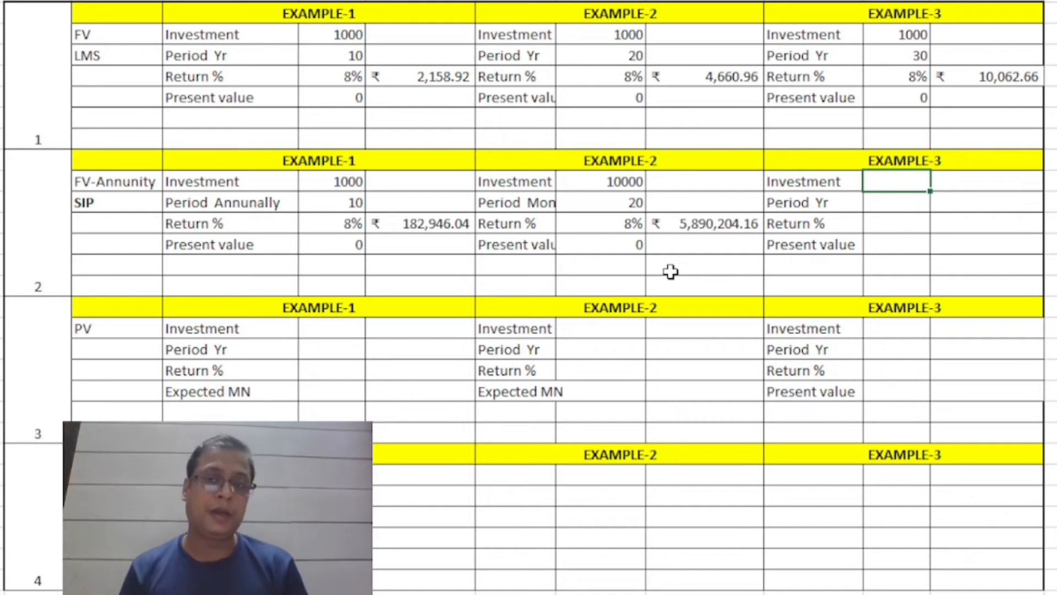
{"action": "type", "text": "10000"}
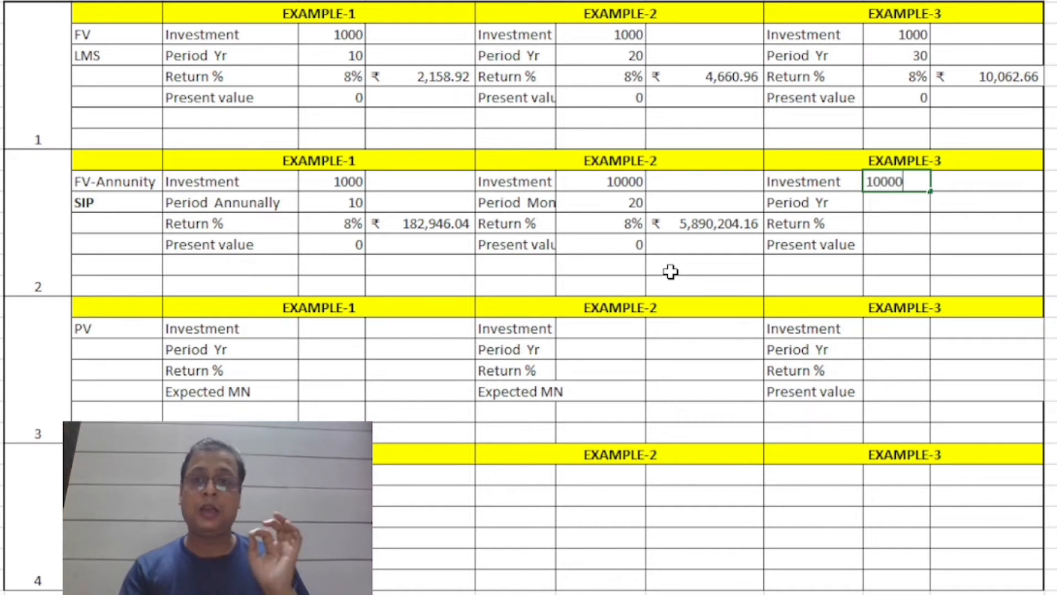
{"action": "key", "text": "Return"}
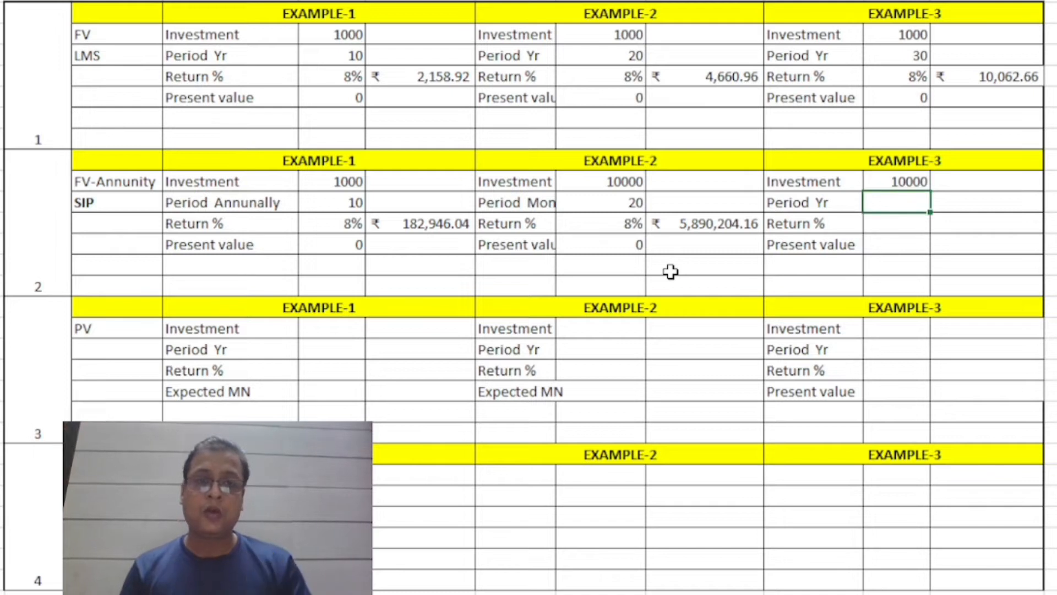
{"action": "type", "text": "30"}
{"action": "key", "text": "Return"}
{"action": "type", "text": "8%"}
{"action": "key", "text": "Return"}
{"action": "type", "text": "0"}
Start an FV formula beside the Period Yr value in FV-Annunity Example-3, with rate L12/12 and number of periods L11*12.
{"action": "key", "text": "Up"}
{"action": "key", "text": "Up"}
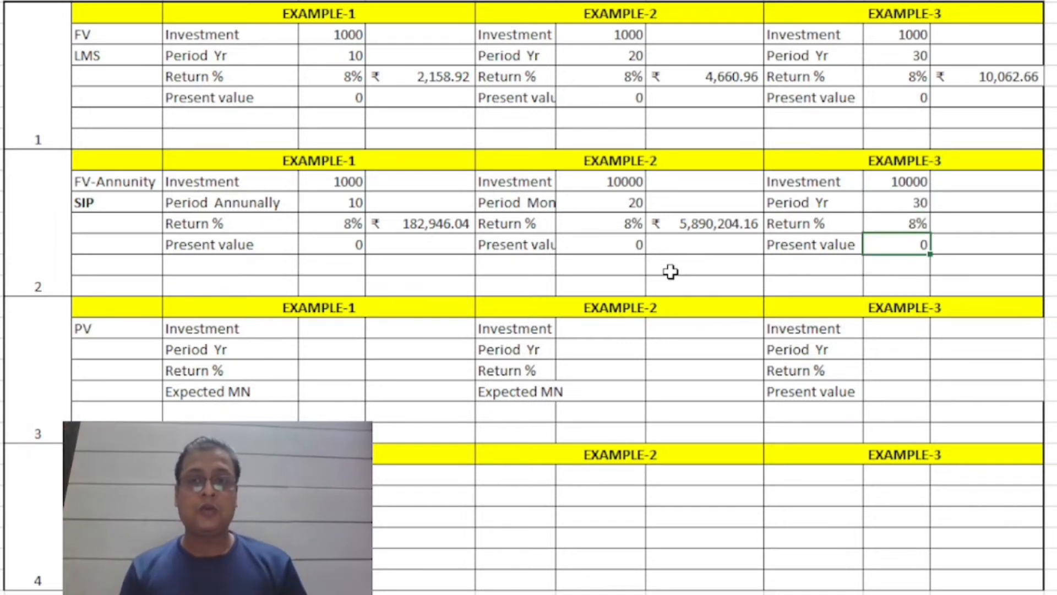
{"action": "key", "text": "Right"}
{"action": "type", "text": "="}
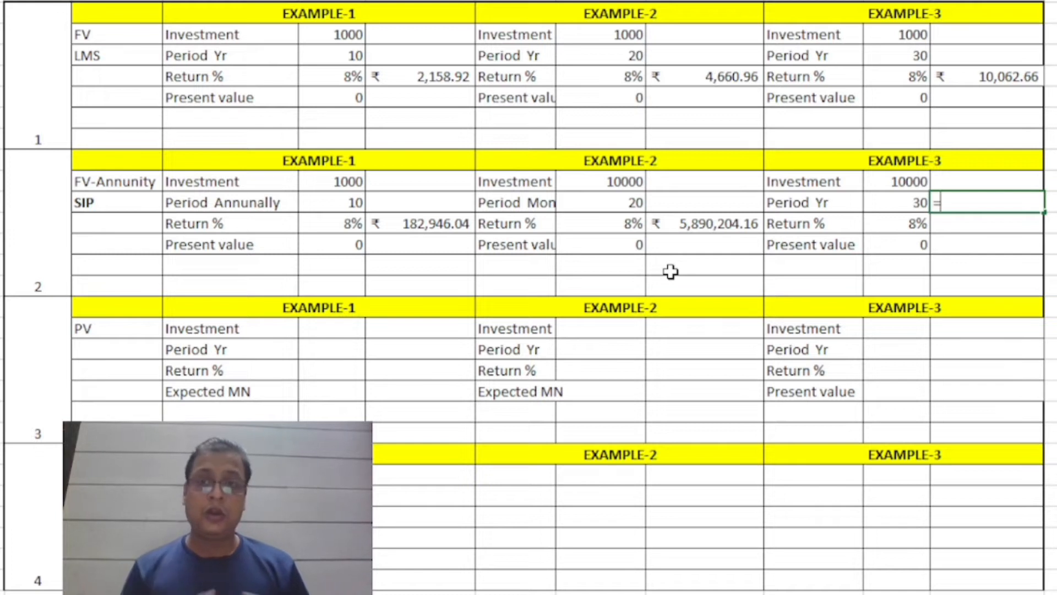
{"action": "type", "text": "FV("}
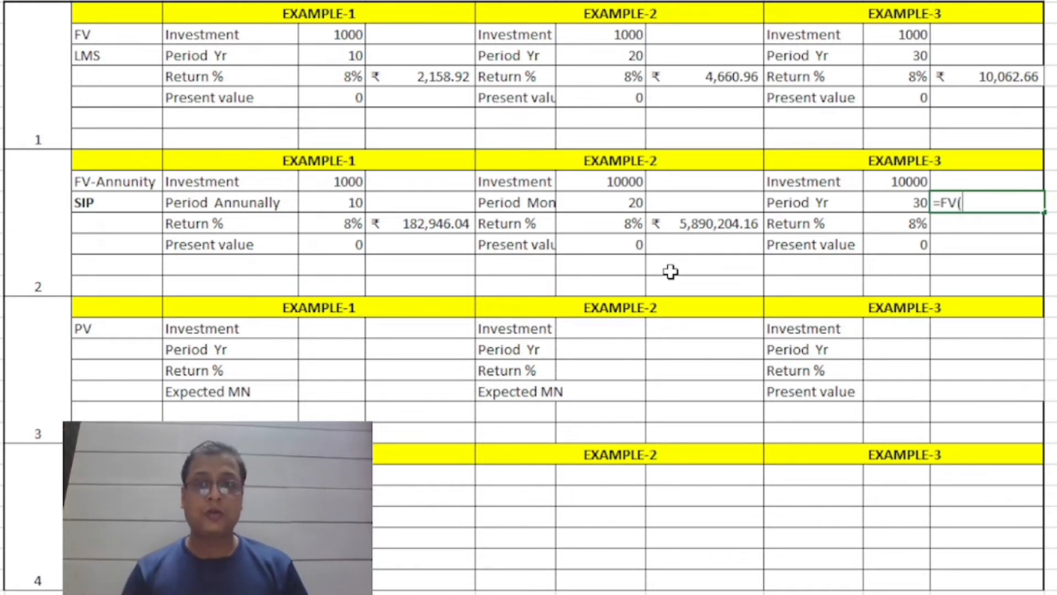
{"action": "key", "text": "Left"}
{"action": "key", "text": "Down"}
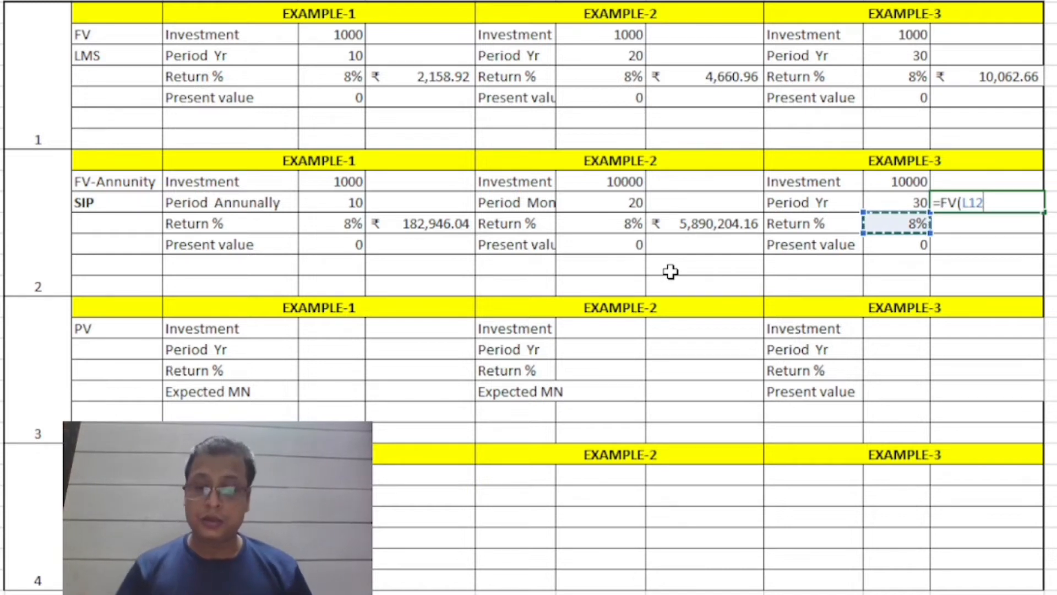
{"action": "type", "text": "/12"}
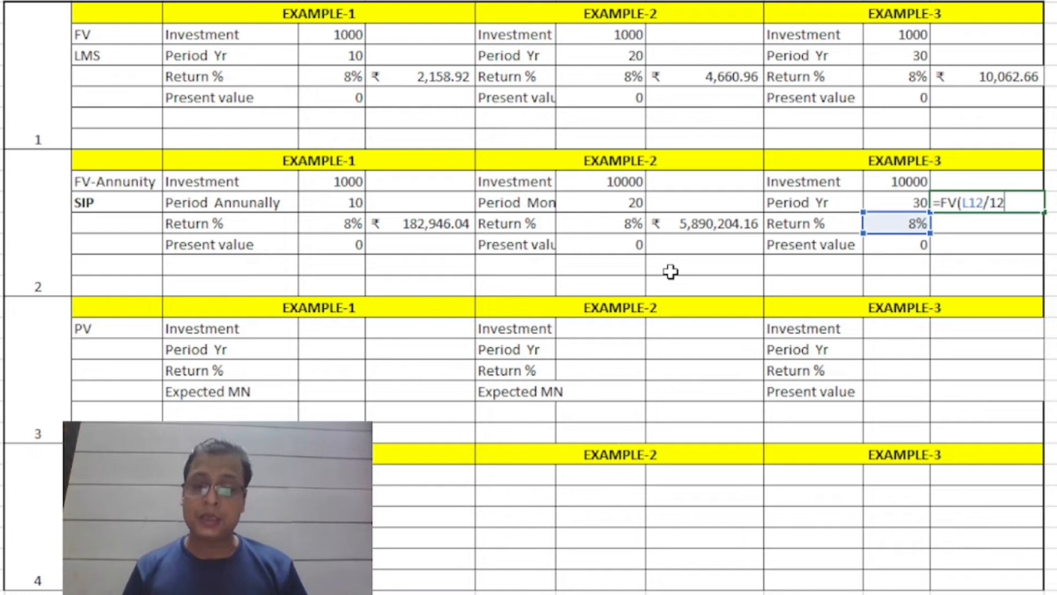
{"action": "type", "text": ","}
{"action": "key", "text": "Left"}
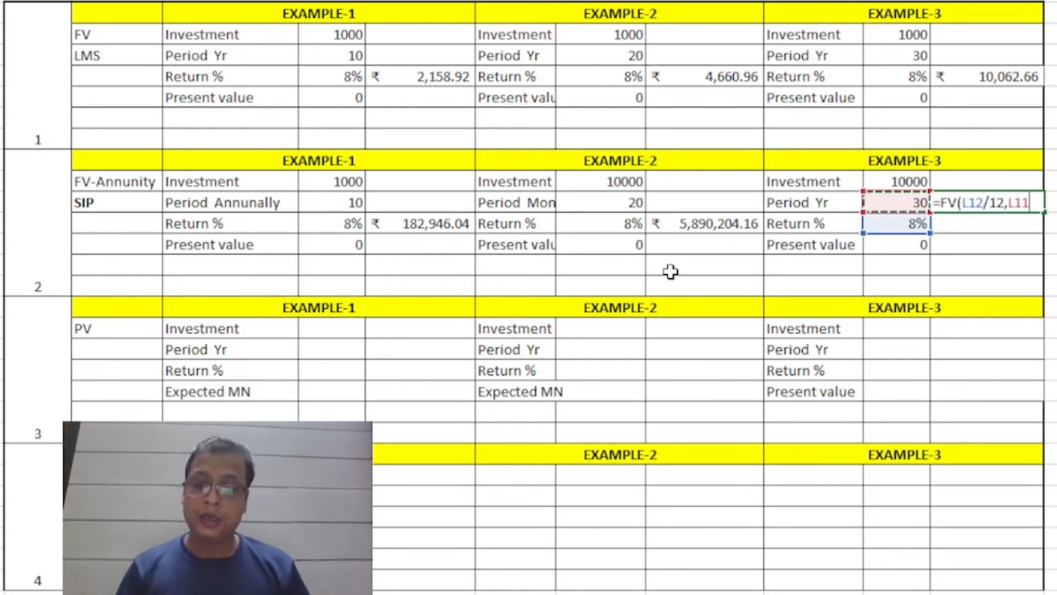
{"action": "type", "text": "*12,"}
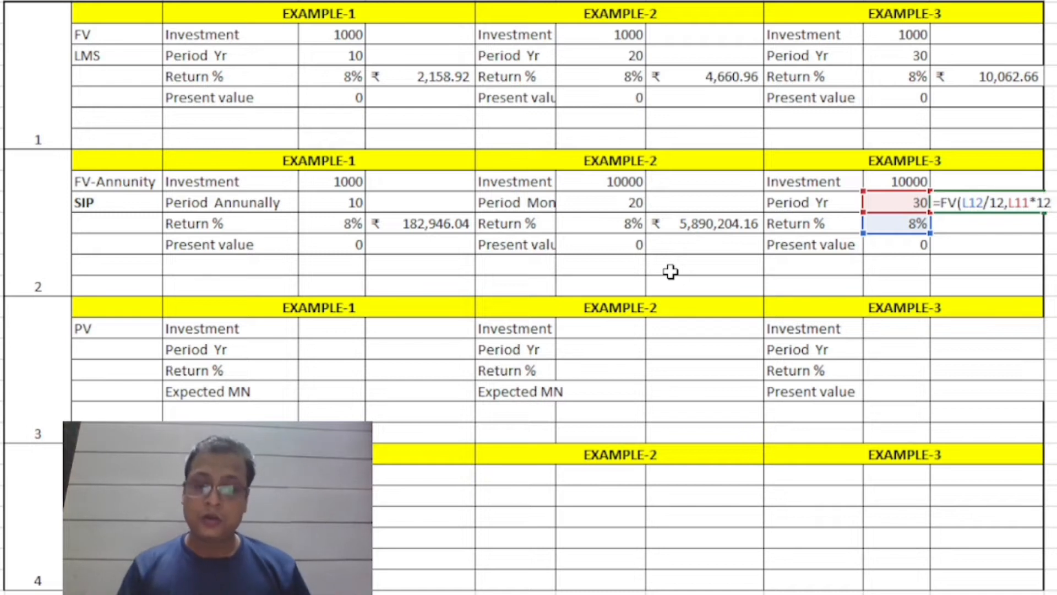
Finish the FV-Annunity Example-3 formula with the negative Investment value (-L10) as the payment.
{"action": "left_click", "coordinate": [650, 594]}
{"action": "type", "text": "-"}
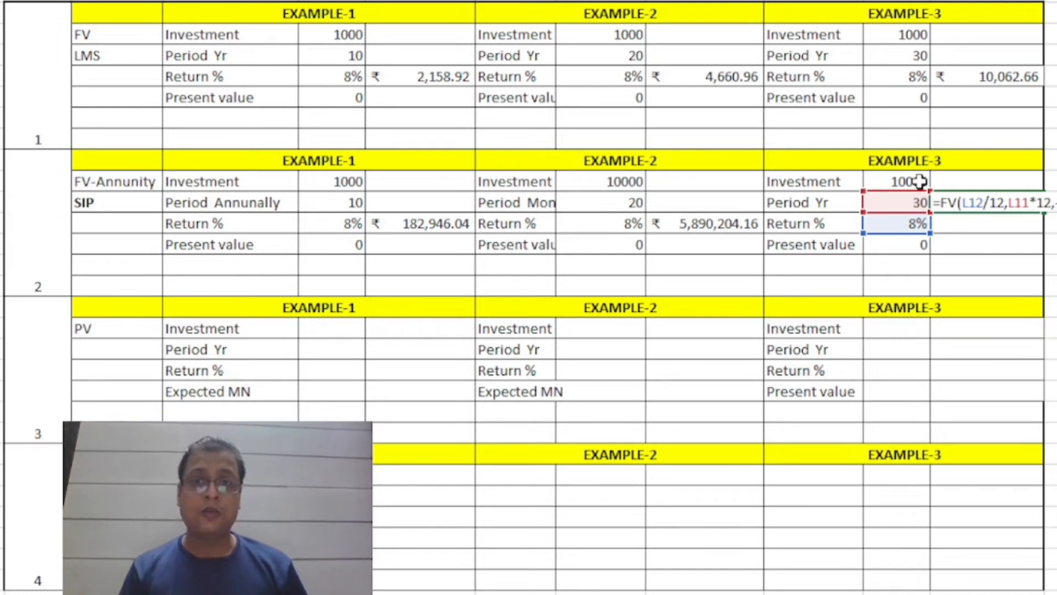
{"action": "left_click", "coordinate": [921, 181]}
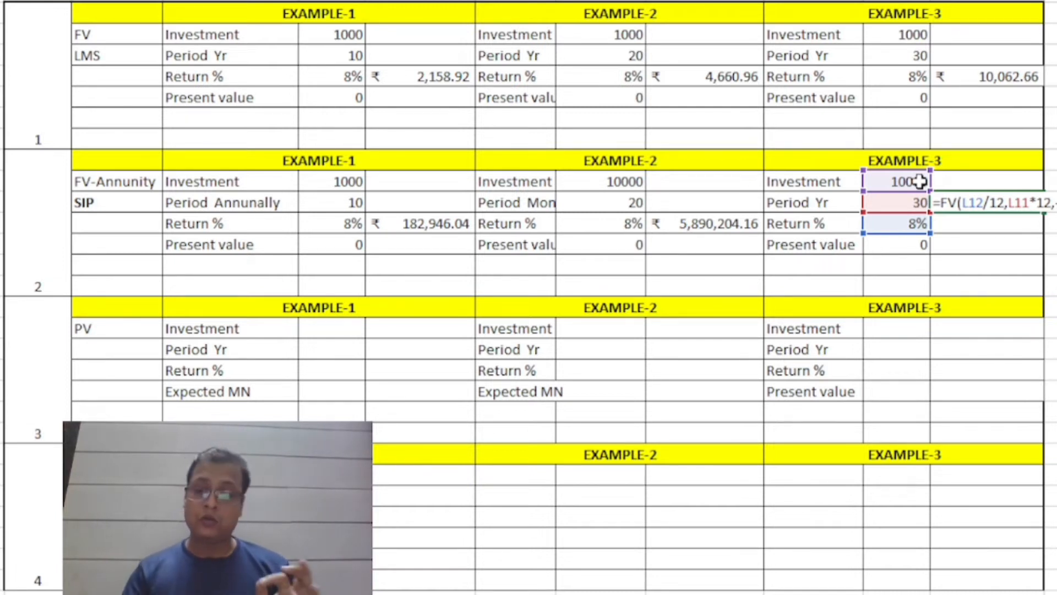
{"action": "key", "text": "Return"}
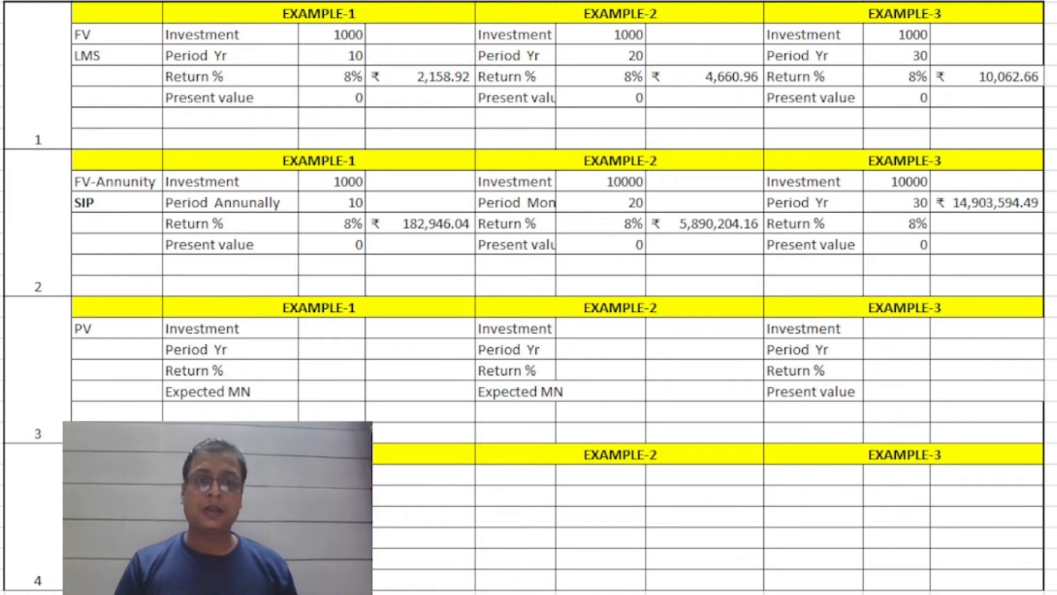
Enter 500000 in the first cell under the EXAMPLE-2 heading of section 4.
{"action": "left_click", "coordinate": [471, 475]}
{"action": "left_click", "coordinate": [485, 474]}
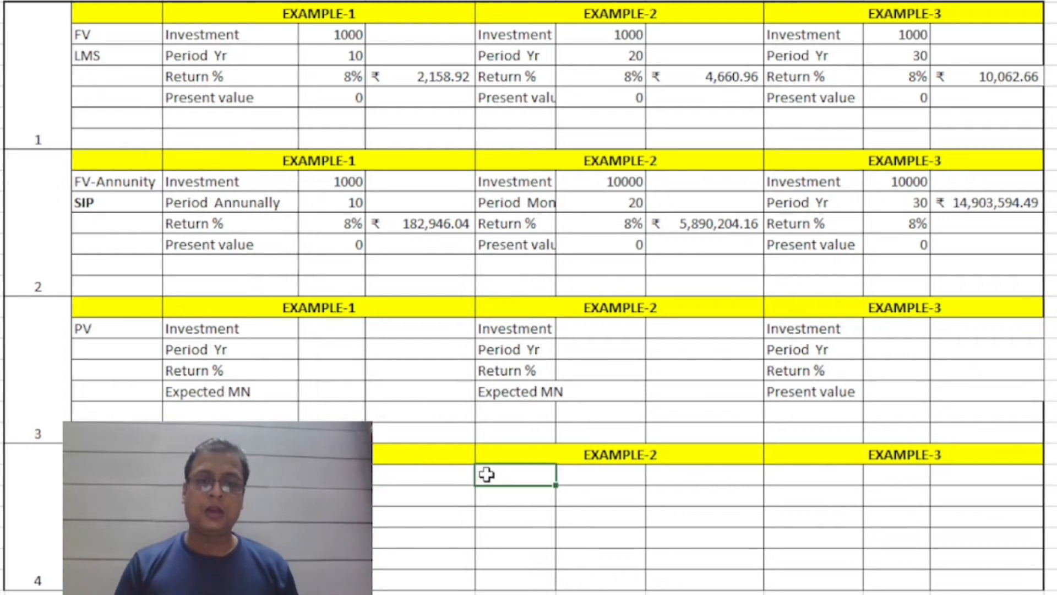
{"action": "type", "text": "5"}
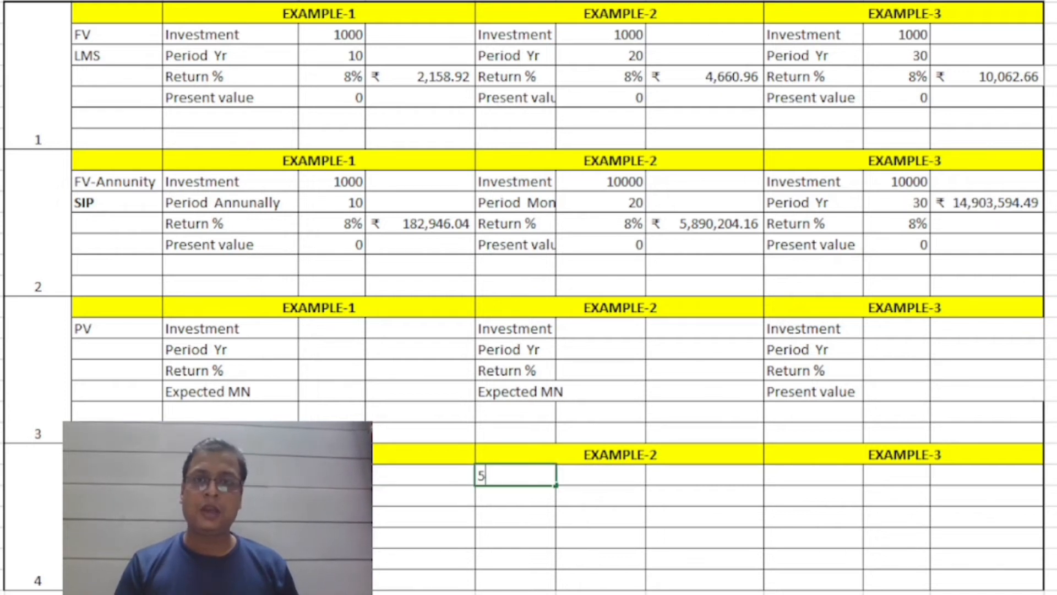
{"action": "type", "text": "00000"}
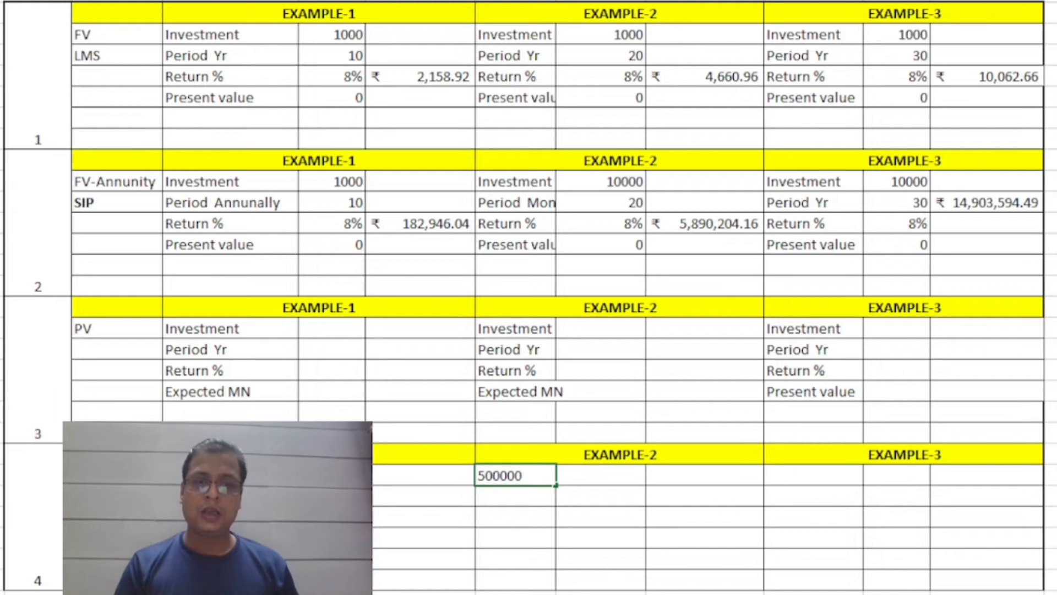
{"action": "left_click", "coordinate": [679, 494]}
Start an FV formula in the cell below the 500000 amount, with rate 6% and 30 periods.
{"action": "left_click", "coordinate": [508, 489]}
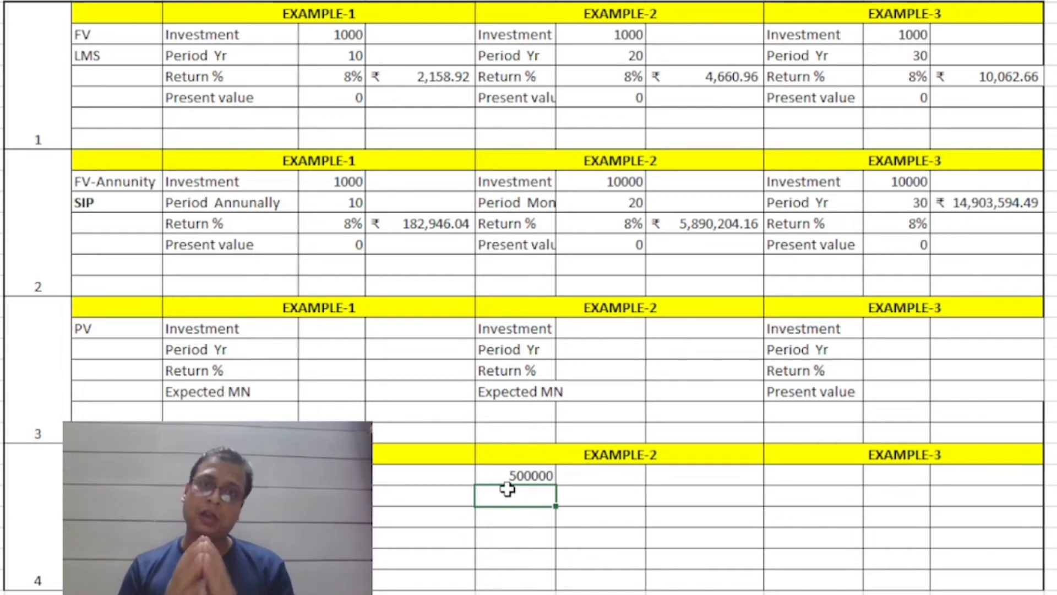
{"action": "type", "text": "=FV"}
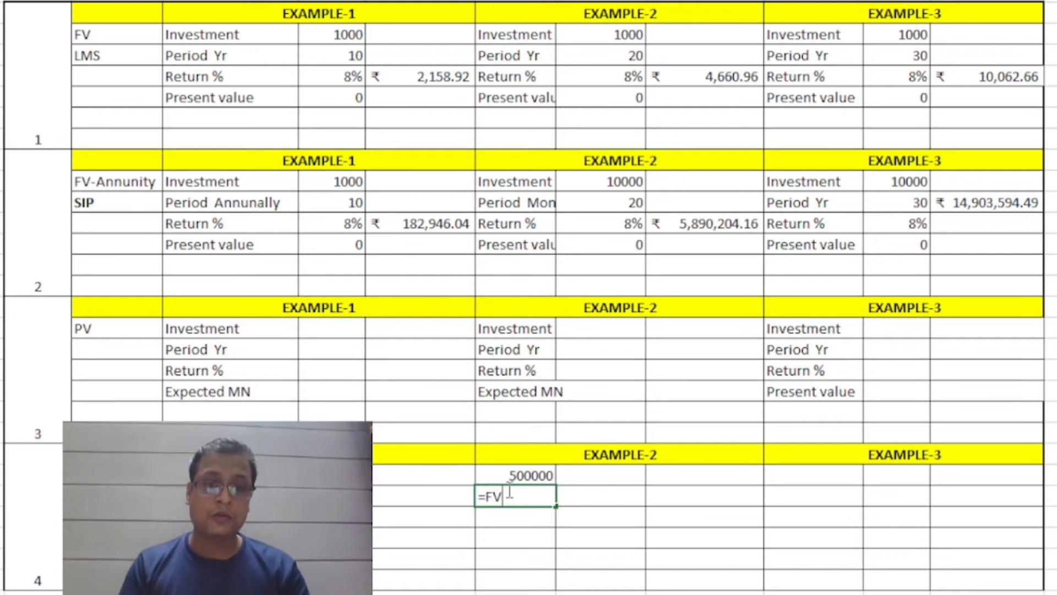
{"action": "type", "text": "("}
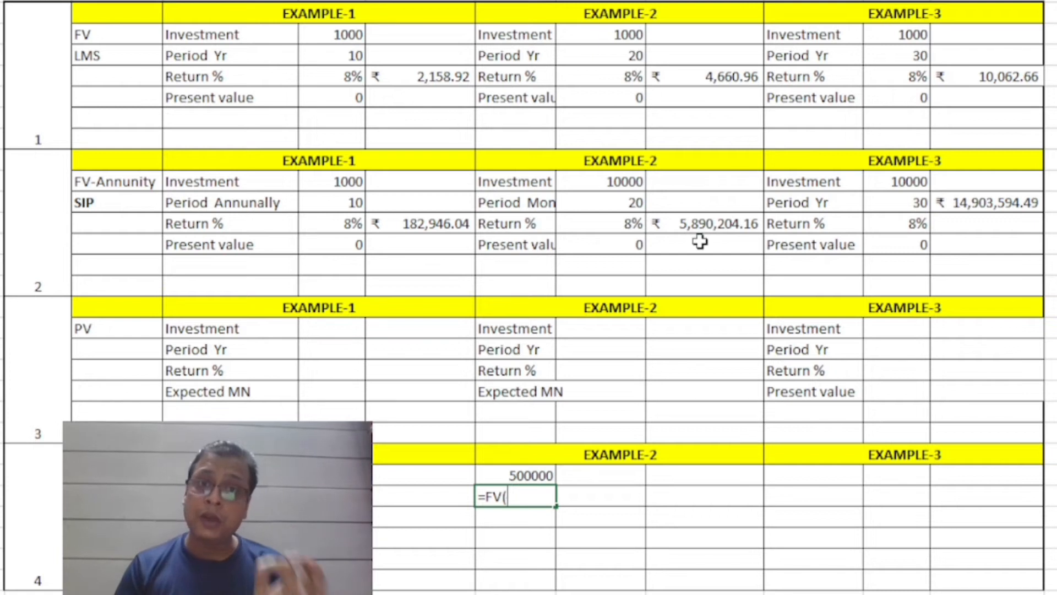
{"action": "type", "text": "6"}
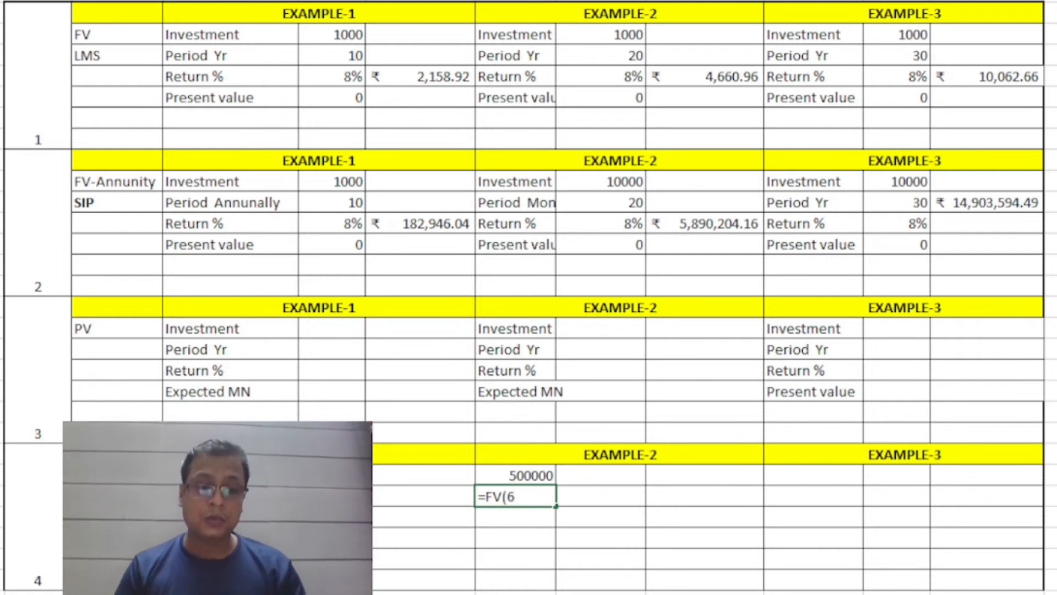
{"action": "type", "text": "%"}
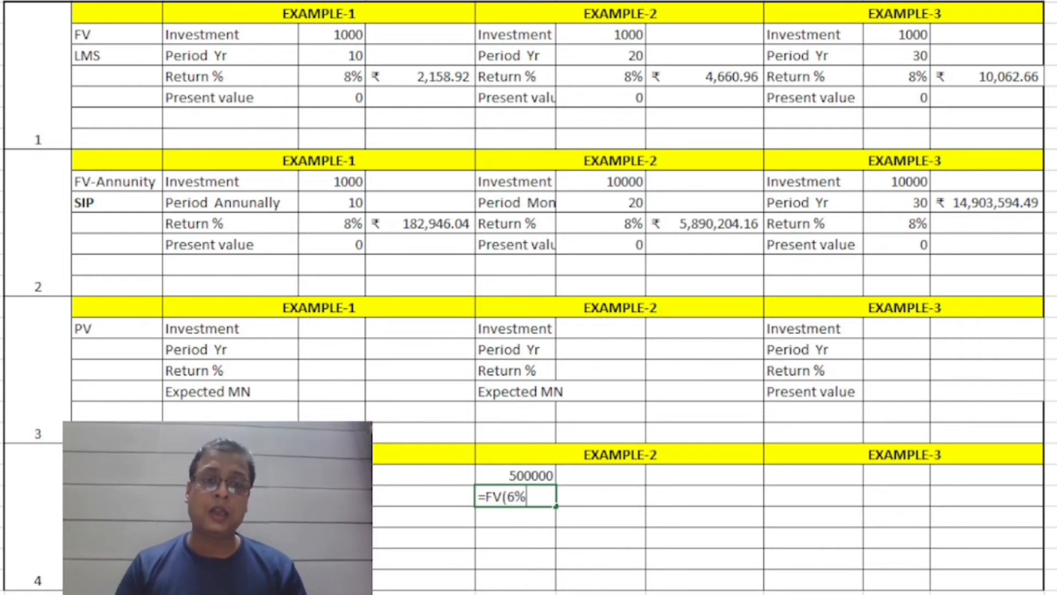
{"action": "type", "text": ","}
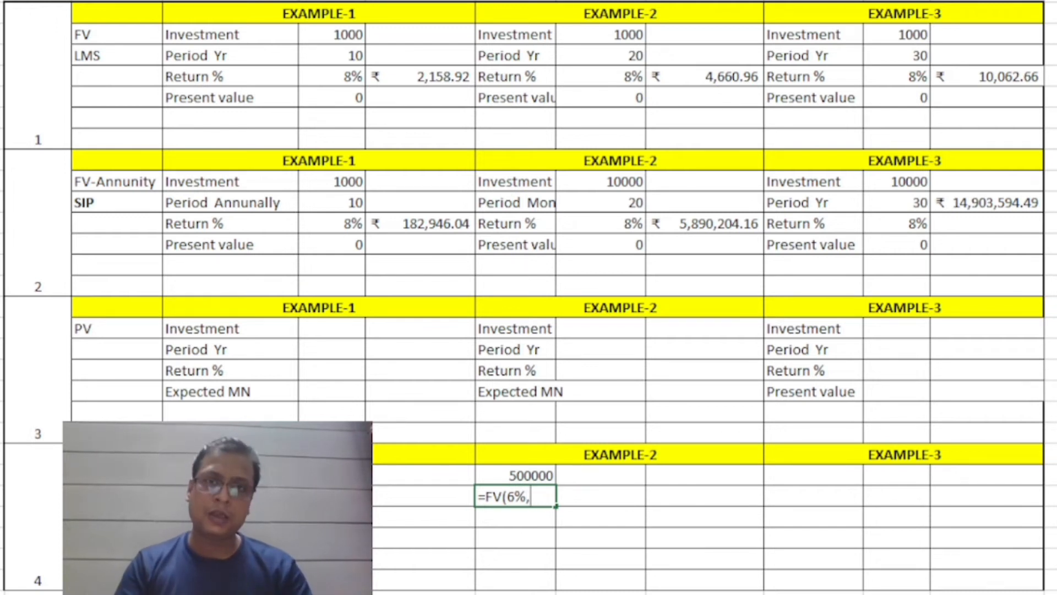
{"action": "type", "text": "30"}
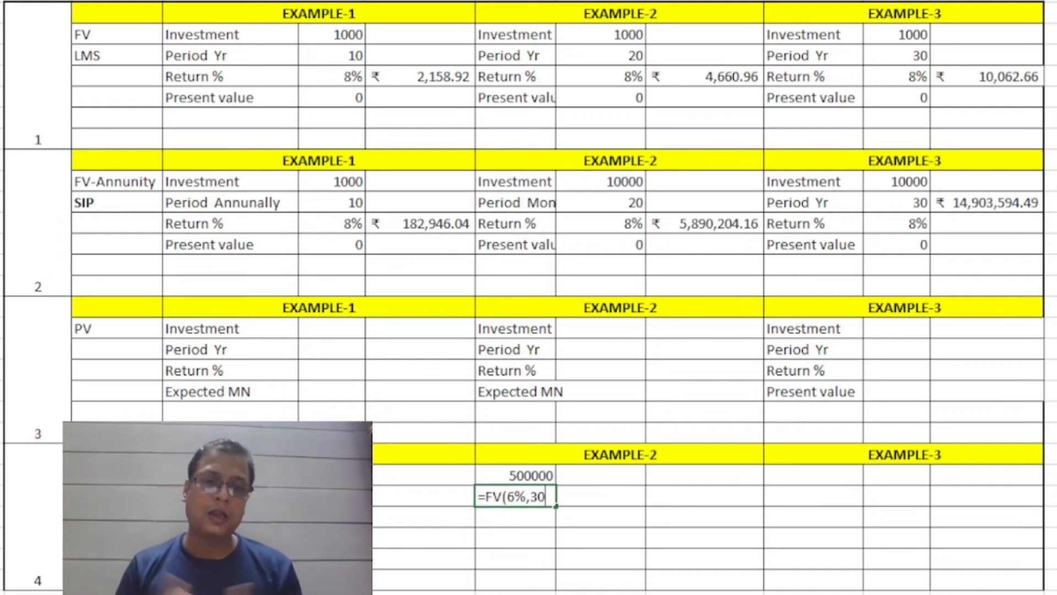
Complete the section 4 FV formula with payment 0 and present value -H24.
{"action": "type", "text": ","}
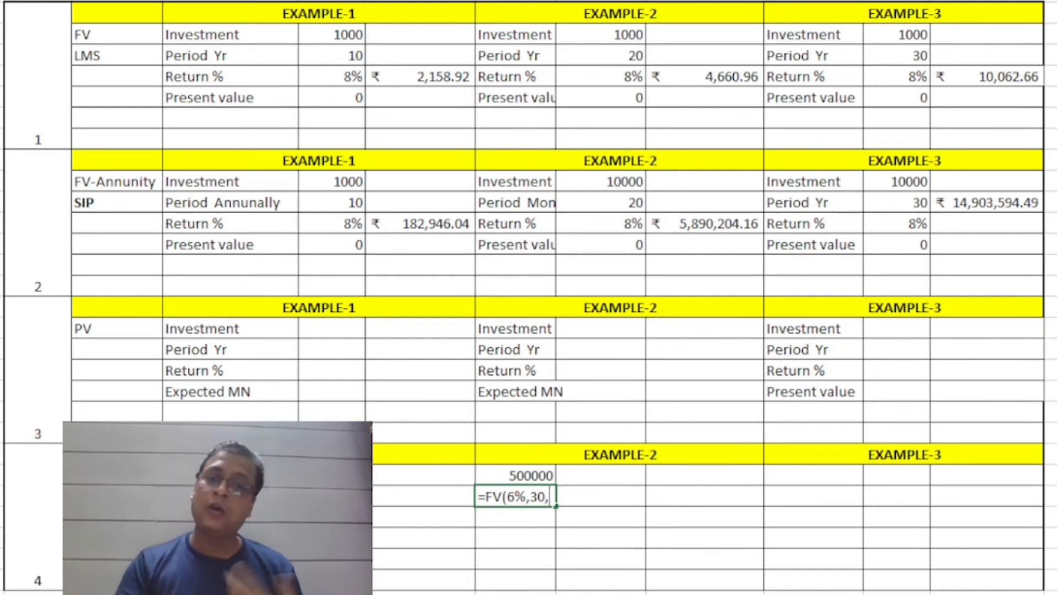
{"action": "type", "text": "0"}
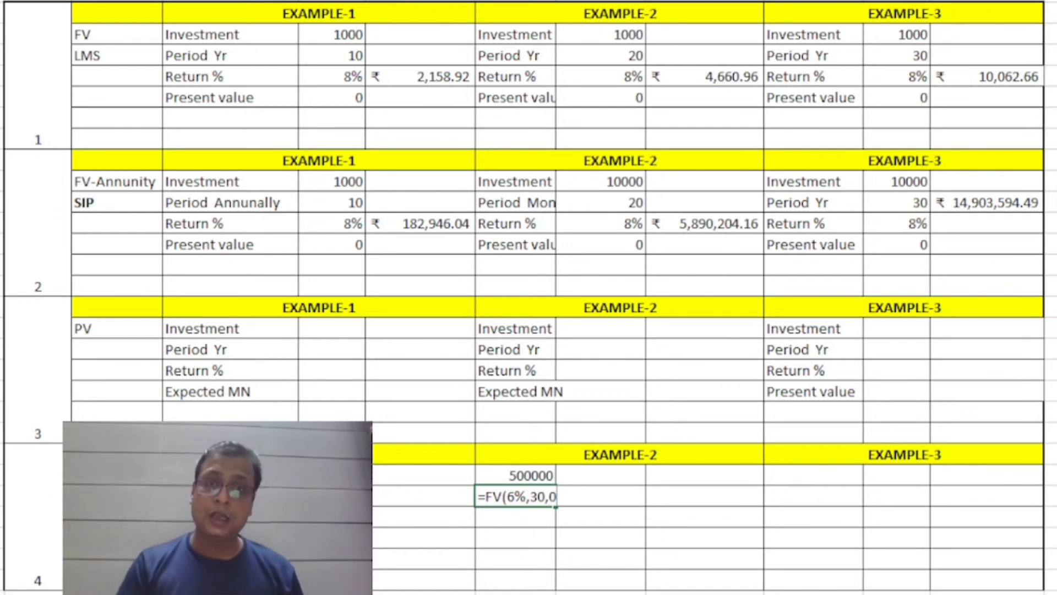
{"action": "type", "text": ","}
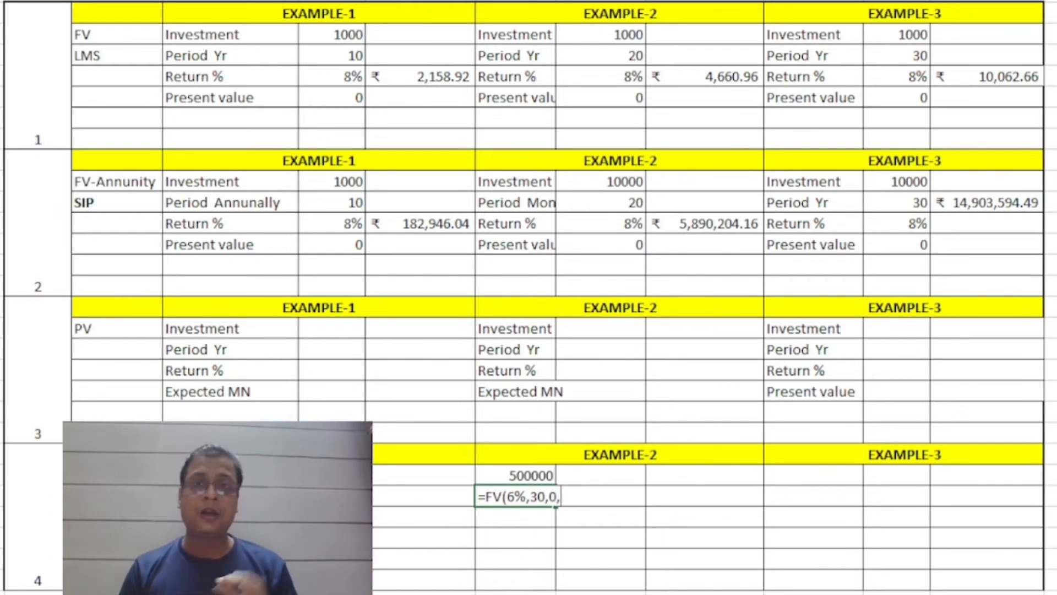
{"action": "type", "text": "-"}
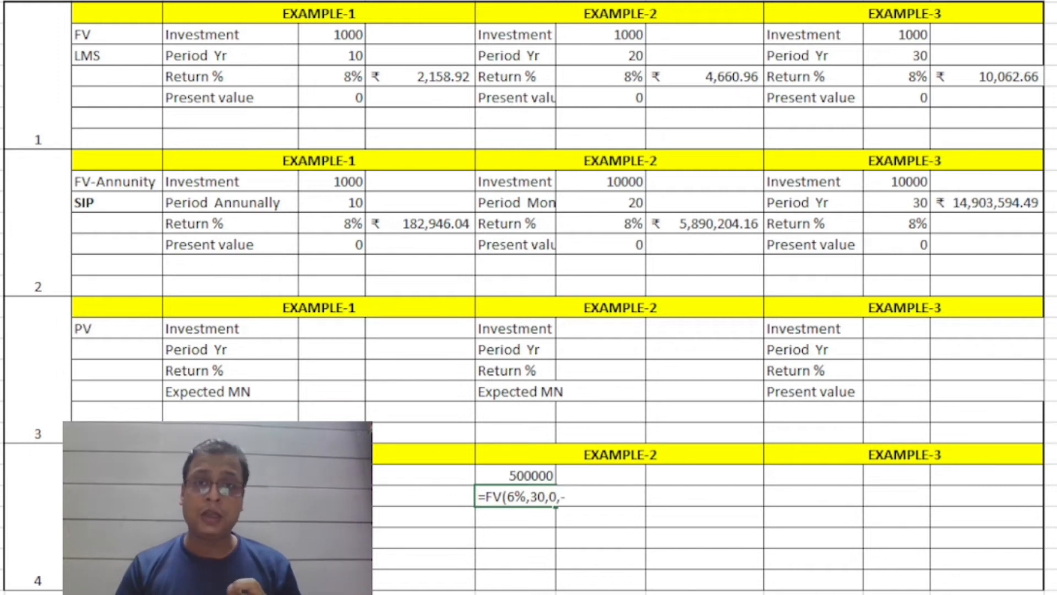
{"action": "left_click", "coordinate": [492, 475]}
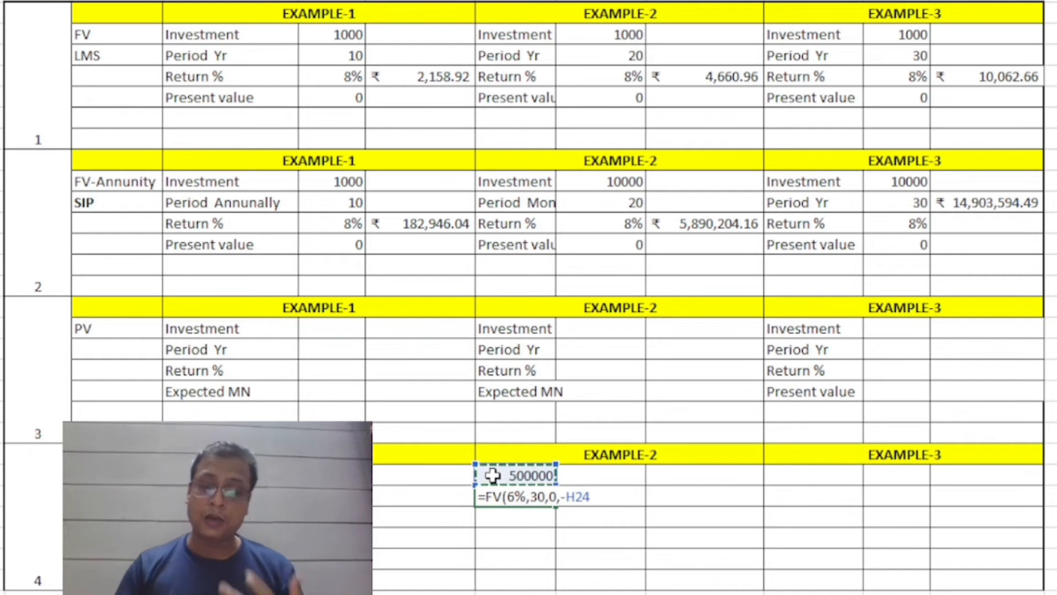
{"action": "type", "text": ")"}
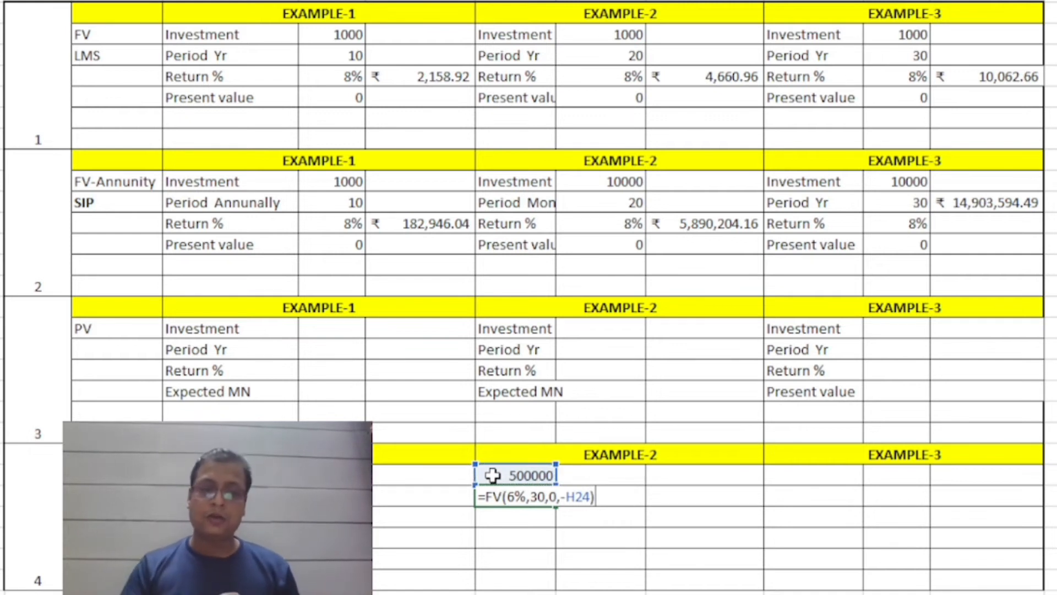
{"action": "key", "text": "Return"}
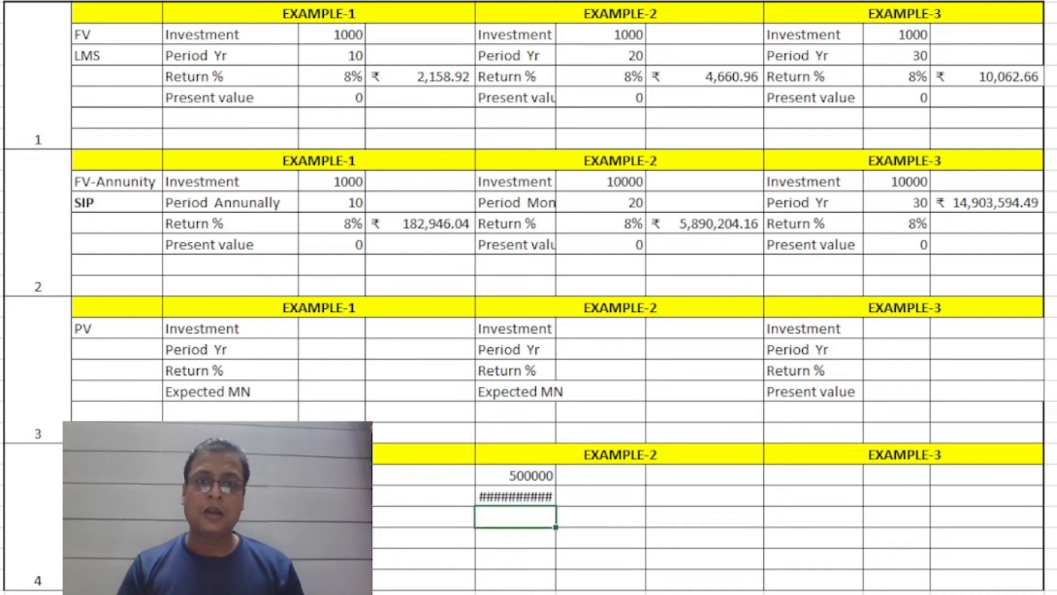
Widen column H to fit its contents and set the amount above the section 4 FV result to 50000.
{"action": "left_click_drag", "start_coordinate": [556, 0], "coordinate": [568, 1]}
{"action": "double_click", "coordinate": [568, 0]}
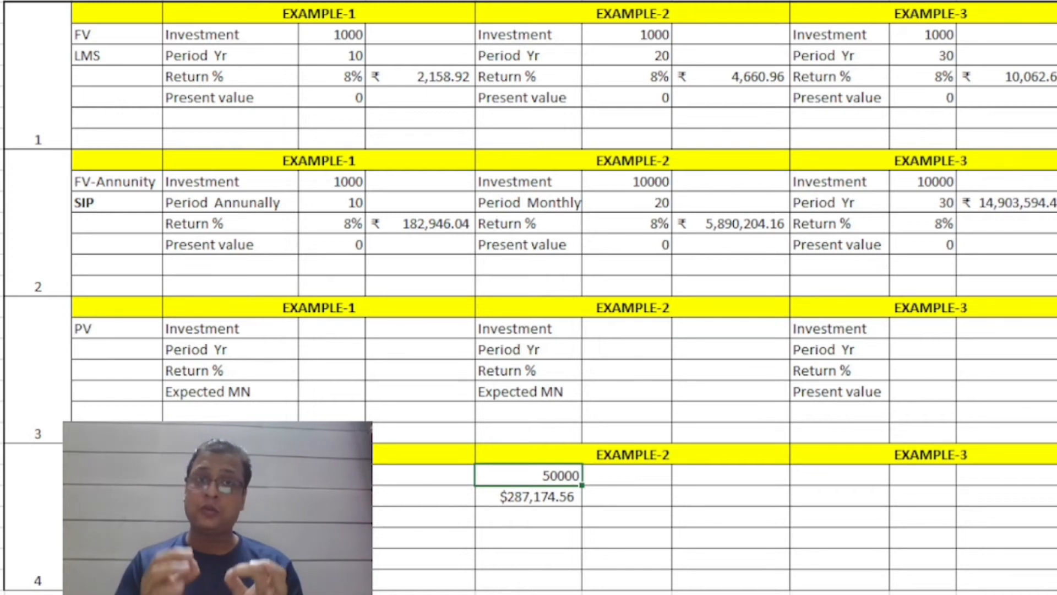
{"action": "left_click", "coordinate": [529, 496]}
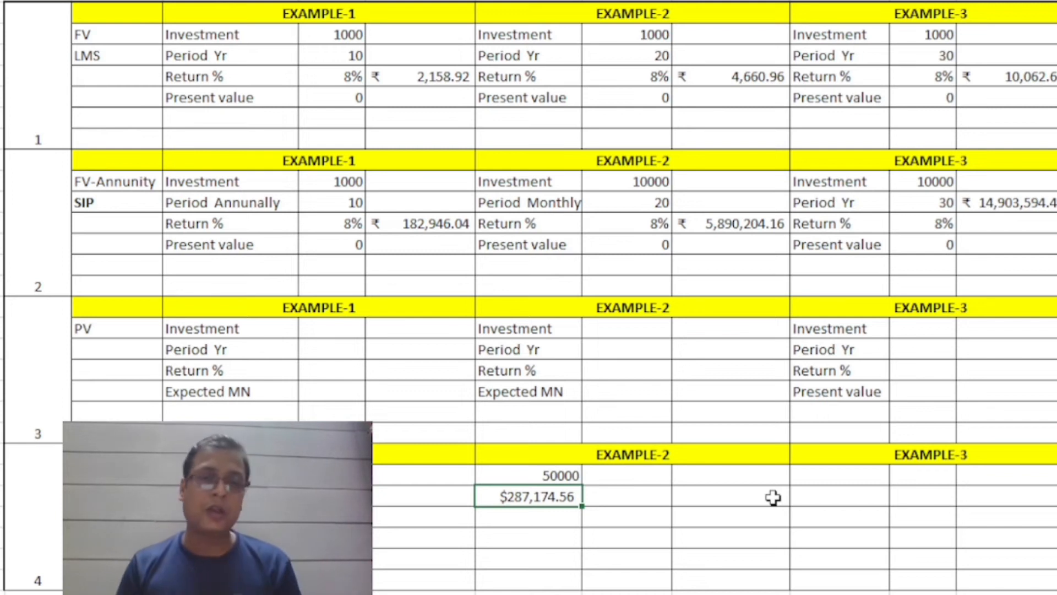
Fill in Example-1 of the PV section with investment 0, period 30 and return 8%.
{"action": "key", "text": "Left"}
{"action": "key", "text": "Left"}
{"action": "key", "text": "Up"}
{"action": "key", "text": "Up"}
{"action": "key", "text": "Up"}
{"action": "key", "text": "Up"}
{"action": "key", "text": "Up"}
{"action": "key", "text": "Up"}
{"action": "key", "text": "Up"}
{"action": "key", "text": "Up"}
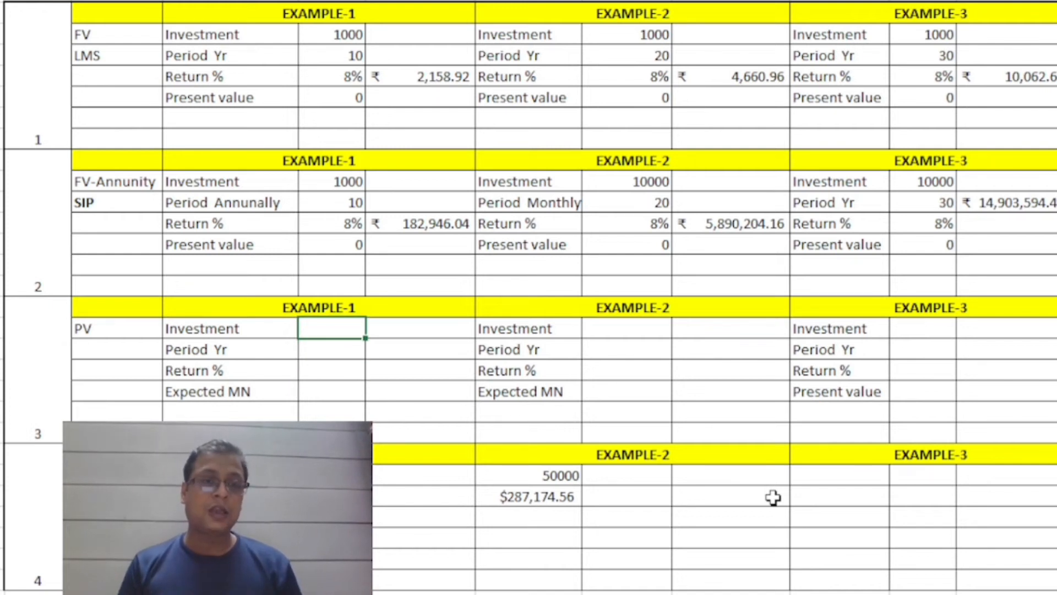
{"action": "type", "text": "0"}
{"action": "key", "text": "Return"}
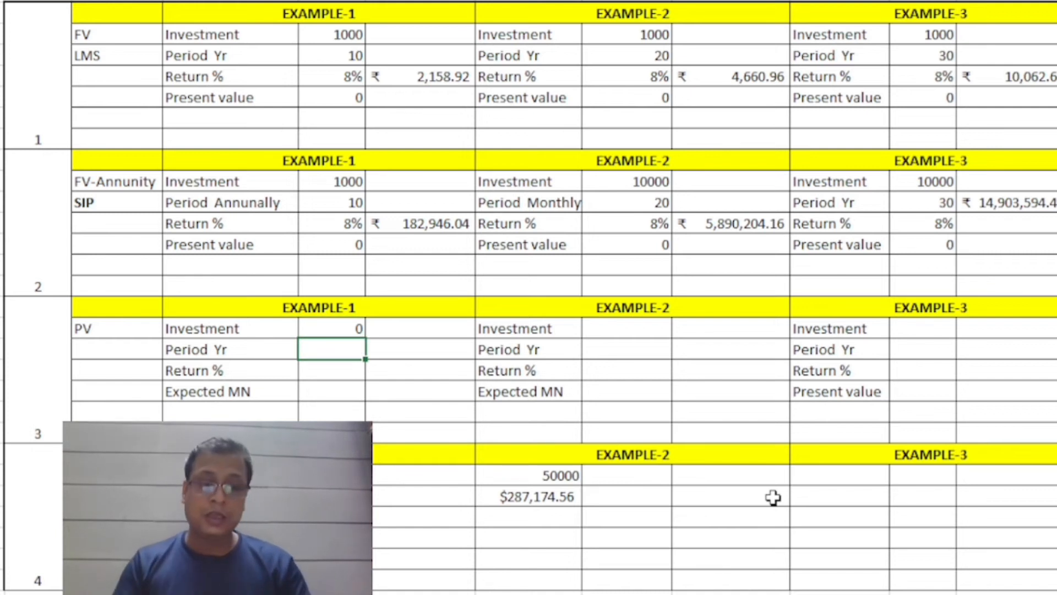
{"action": "type", "text": "30"}
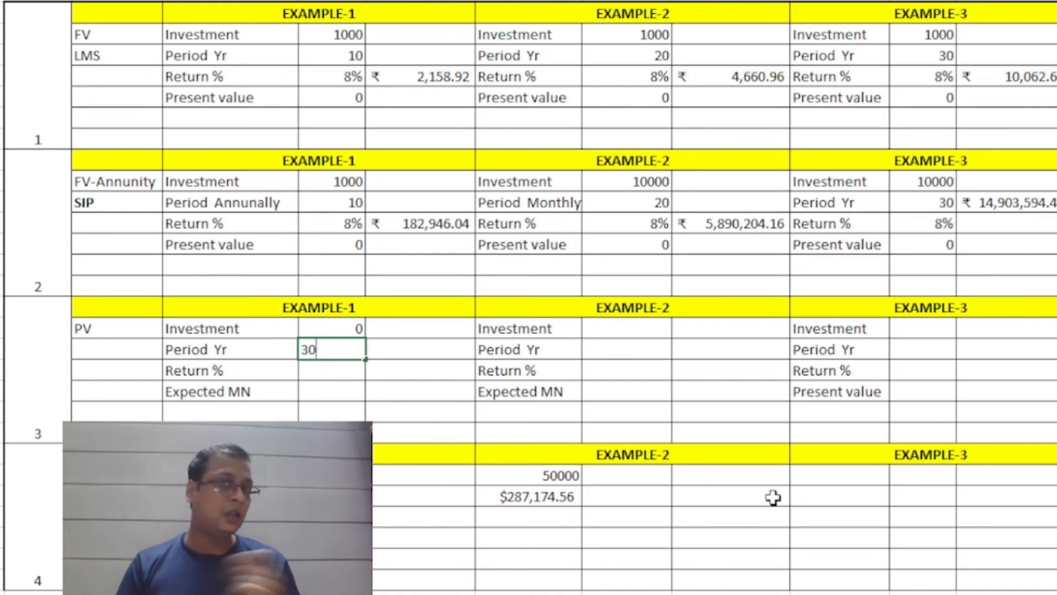
{"action": "key", "text": "Return"}
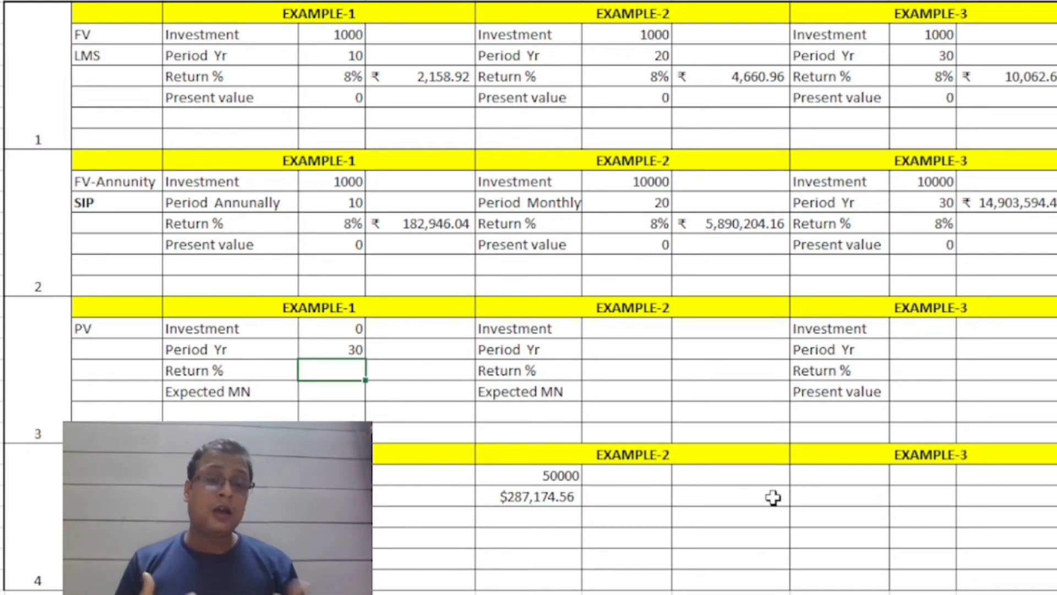
{"action": "type", "text": "8%"}
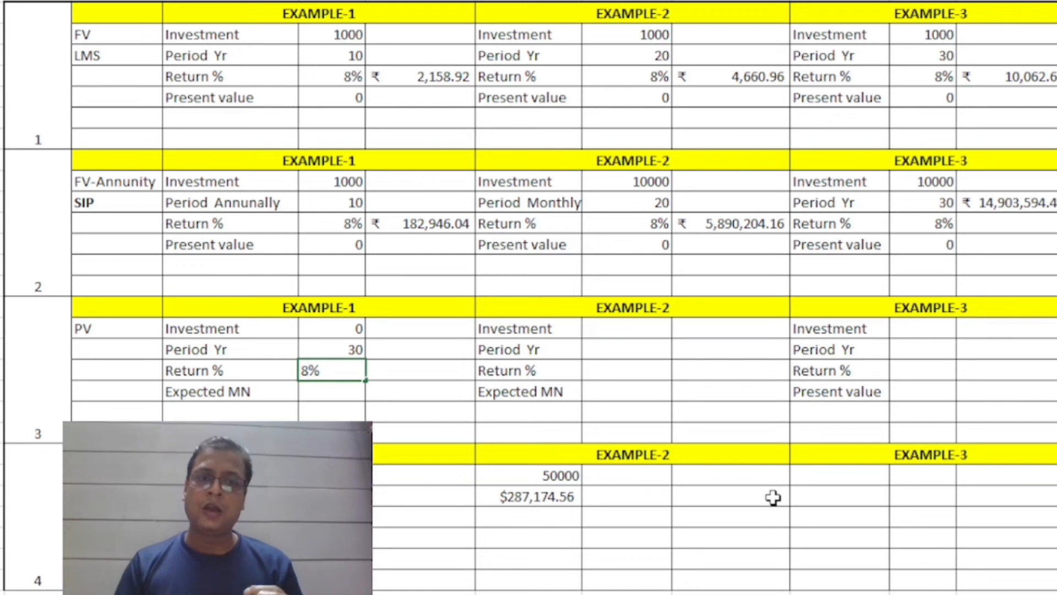
{"action": "key", "text": "Return"}
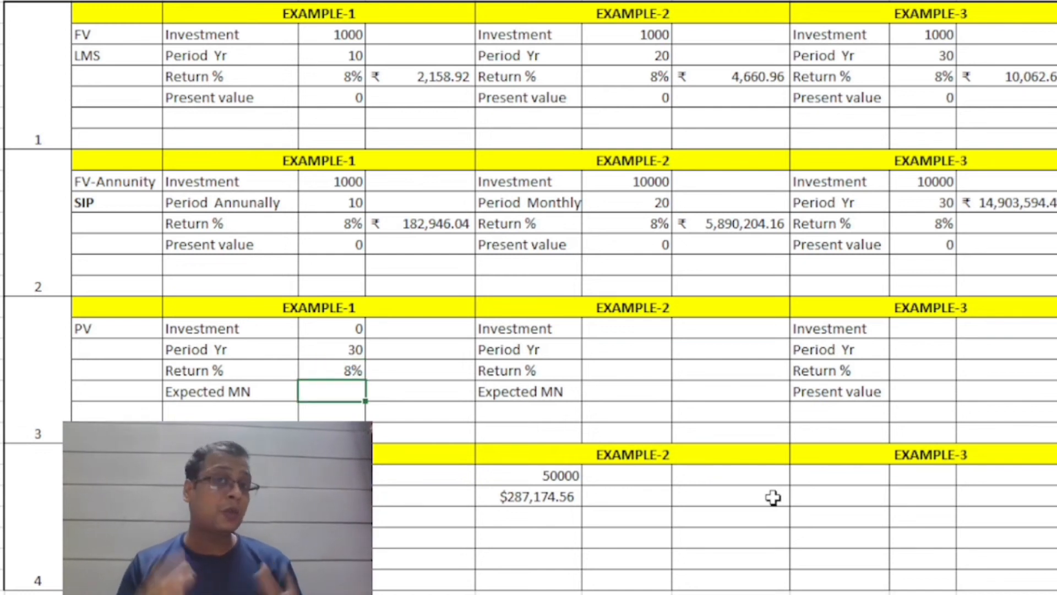
Set the Expected MN in Example-1 of the PV section to 10000000.
{"action": "type", "text": "1"}
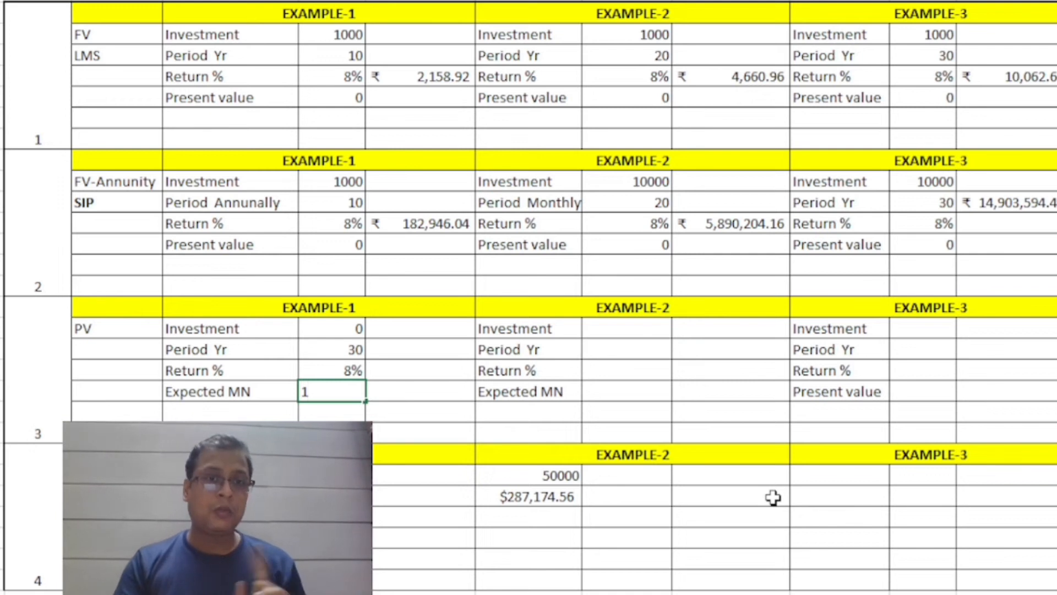
{"action": "type", "text": "0000000"}
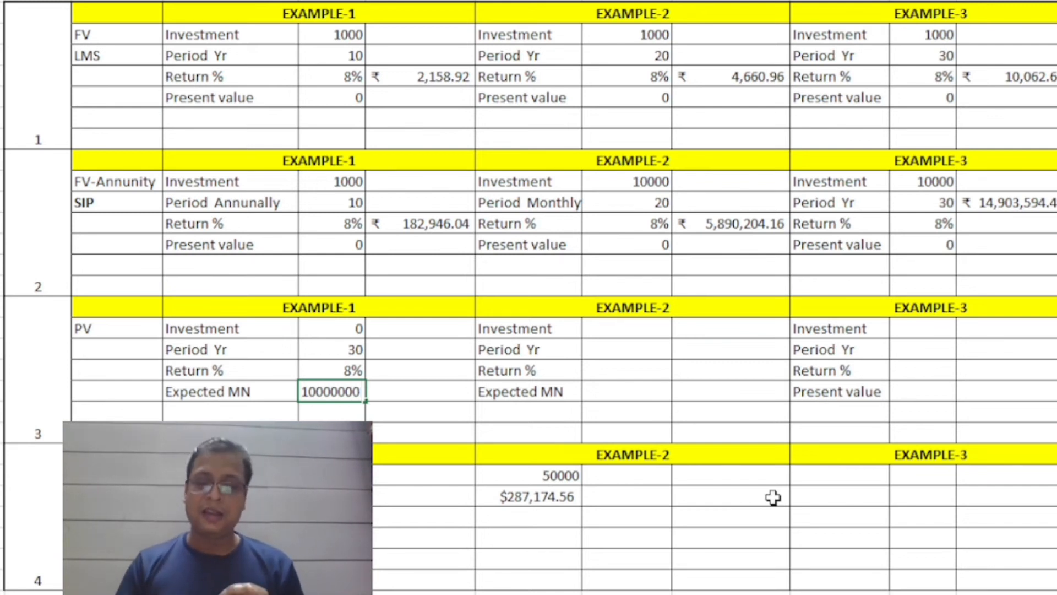
{"action": "key", "text": "Tab"}
Start a PV formula in the cell beside Example-1's Expected MN amount, with rate F19 and number of periods F18.
{"action": "key", "text": "Up"}
{"action": "key", "text": "Down"}
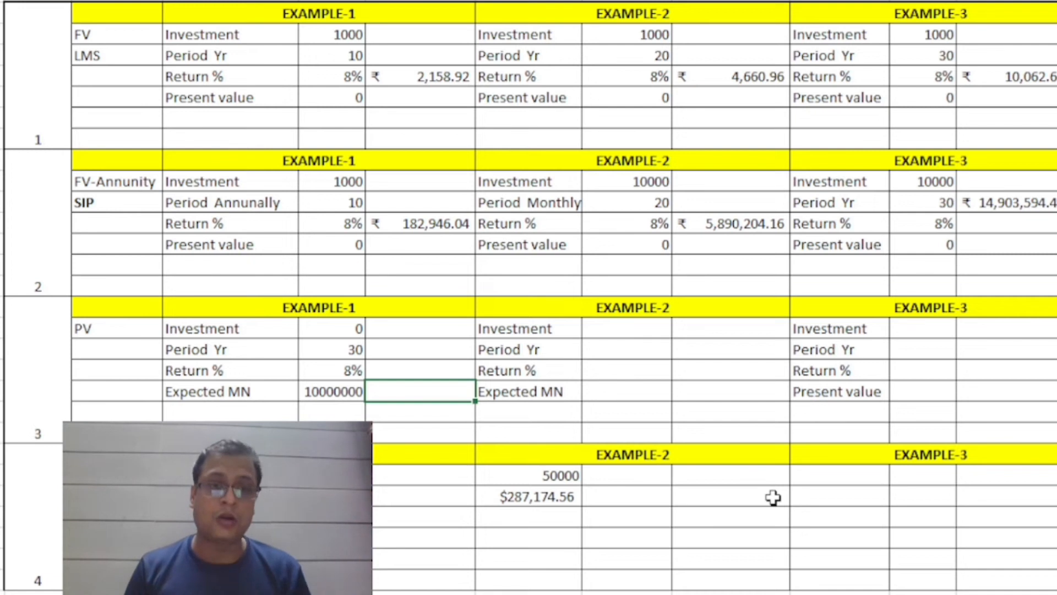
{"action": "type", "text": "="}
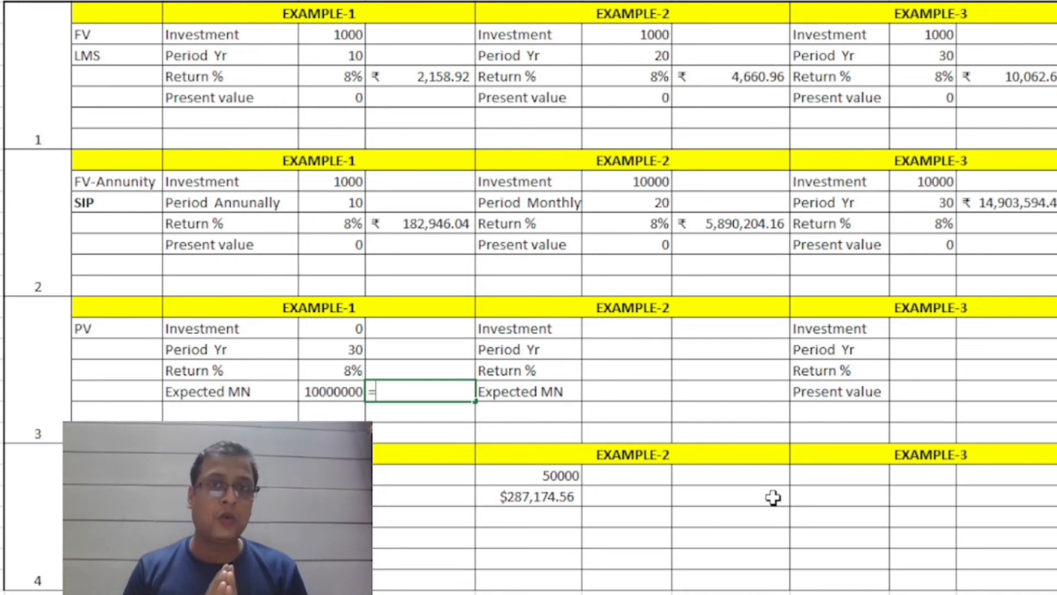
{"action": "type", "text": "PV"}
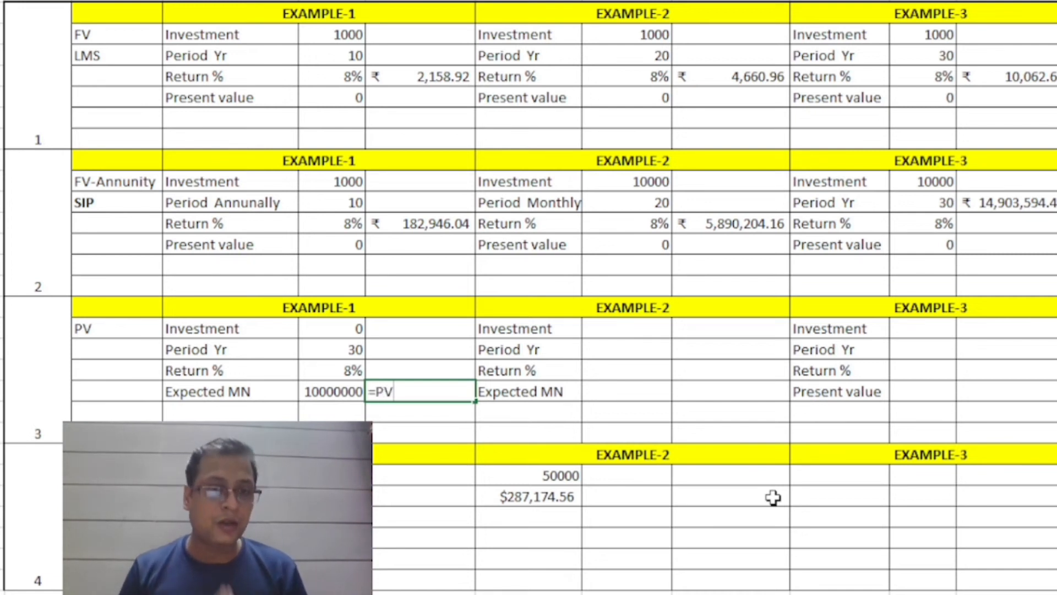
{"action": "type", "text": "("}
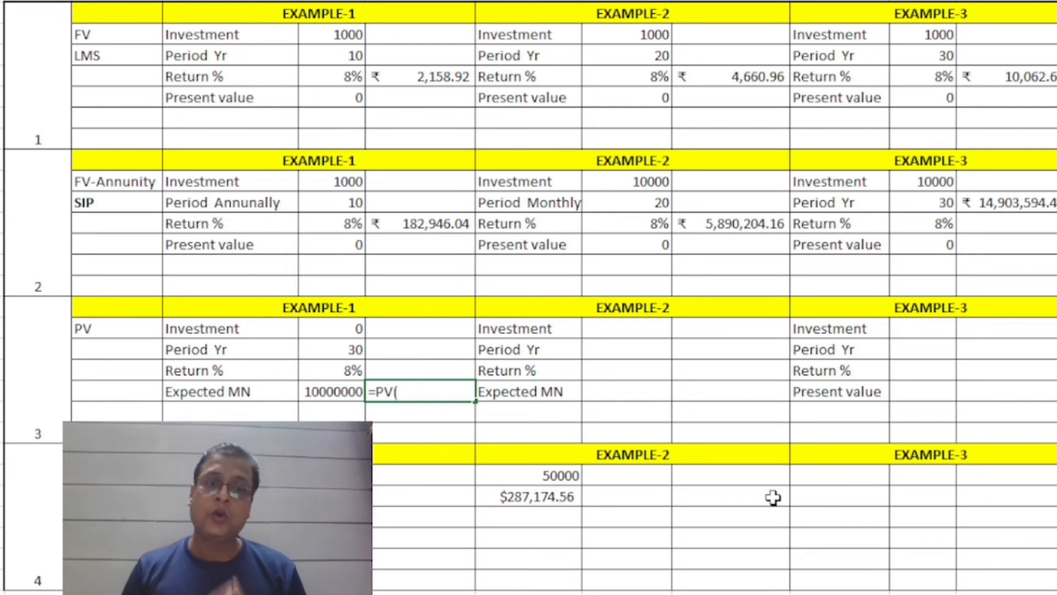
{"action": "key", "text": "Left"}
{"action": "key", "text": "Up"}
{"action": "type", "text": ","}
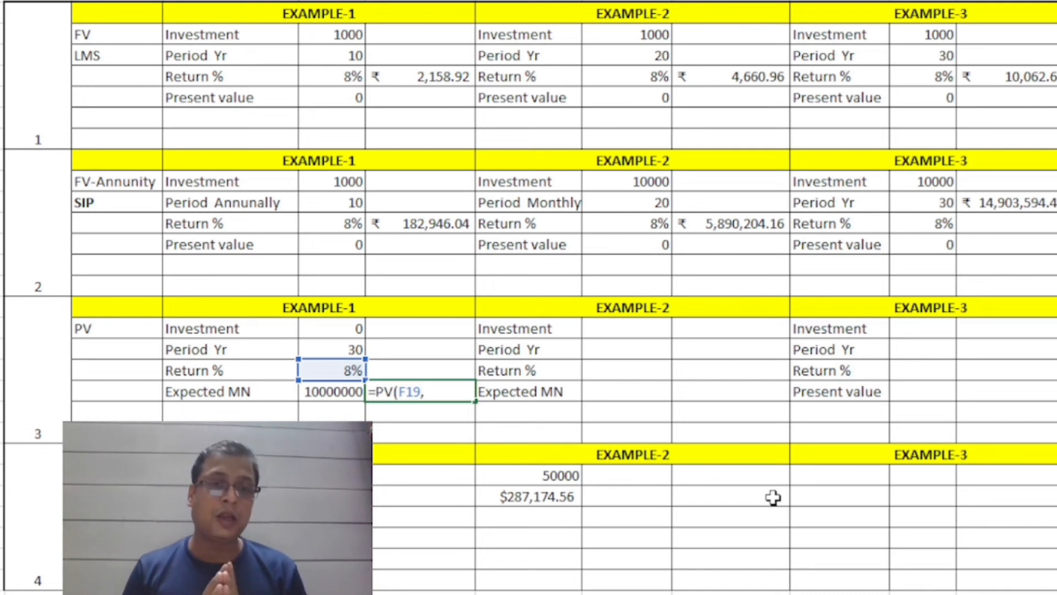
{"action": "left_click", "coordinate": [334, 347]}
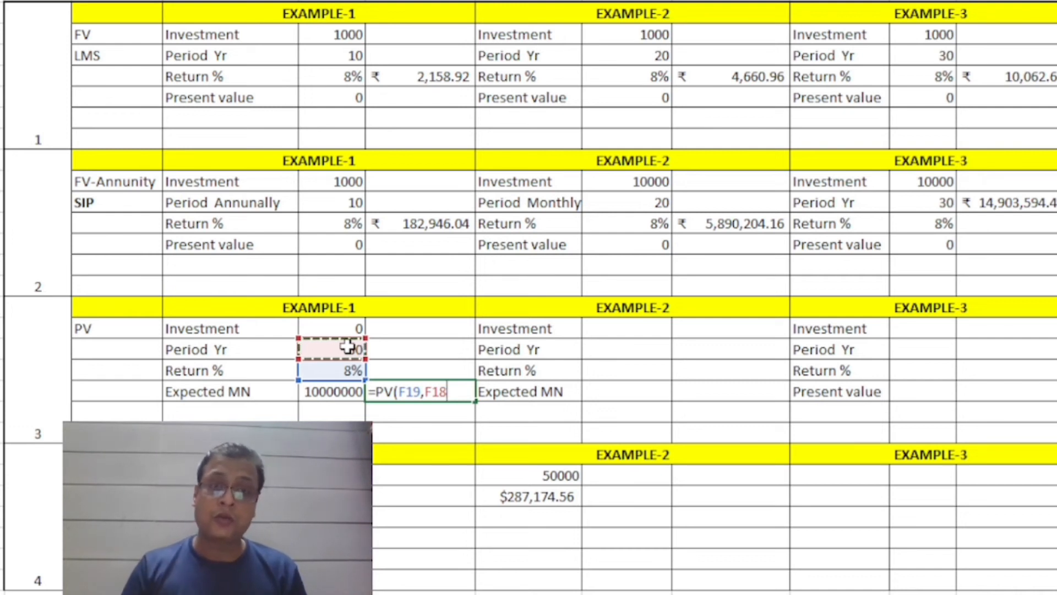
{"action": "type", "text": ","}
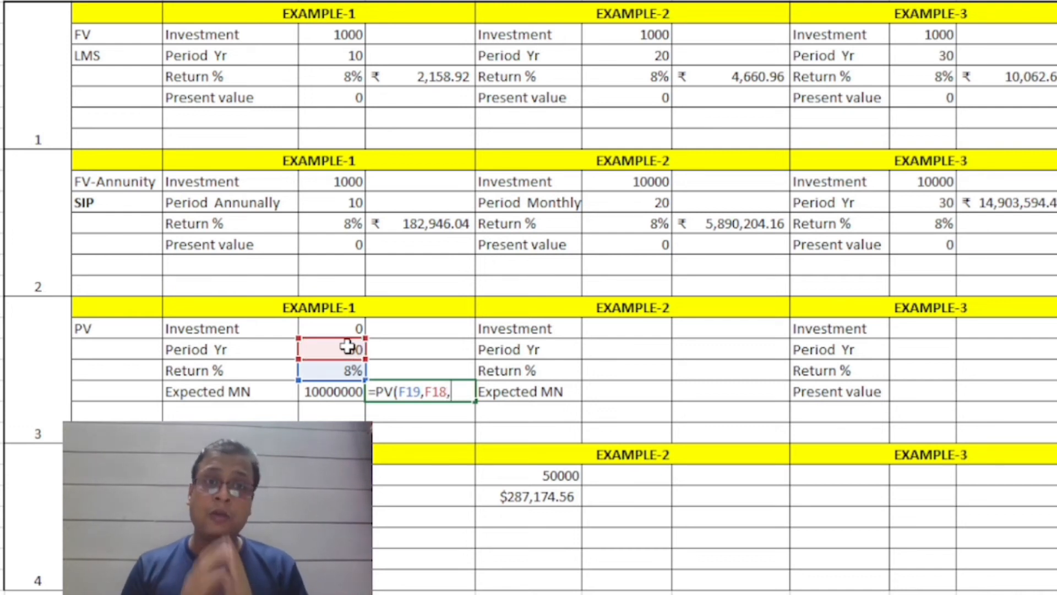
Complete Example-1's PV formula with payment F17 and future value -F20.
{"action": "left_click", "coordinate": [341, 324]}
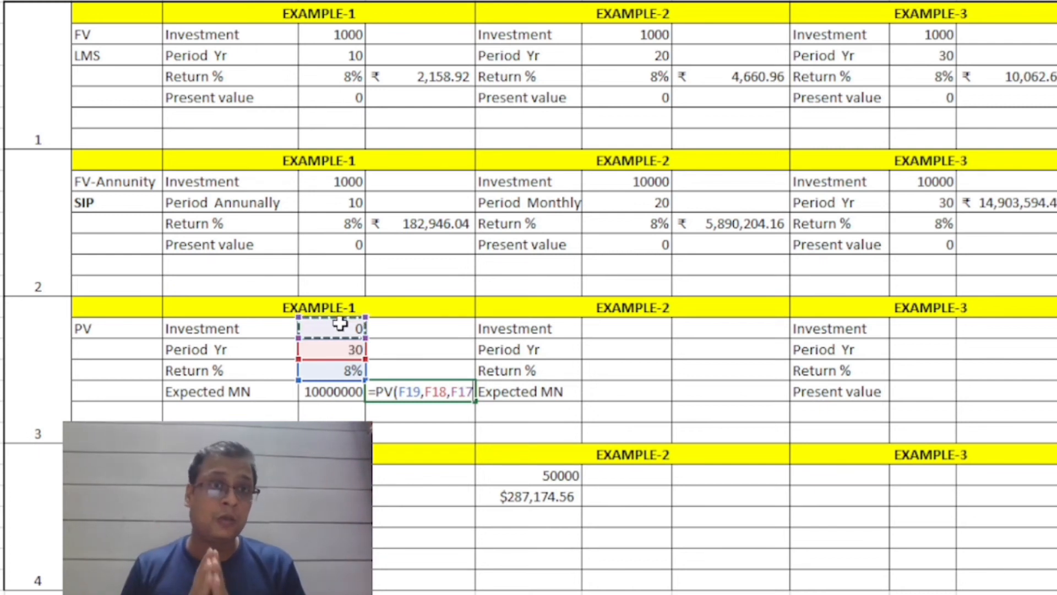
{"action": "type", "text": ","}
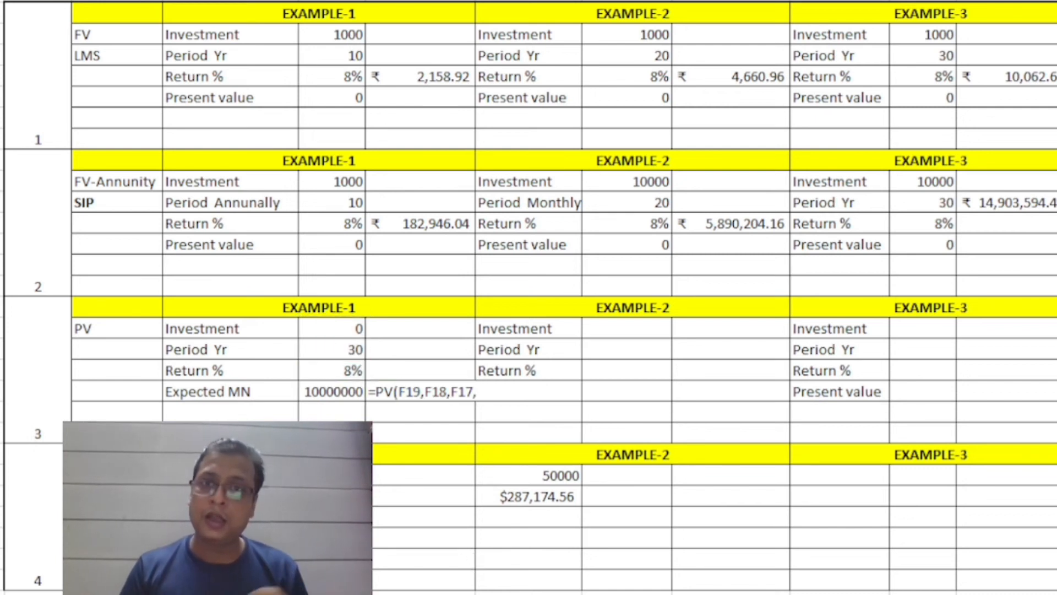
{"action": "type", "text": "-"}
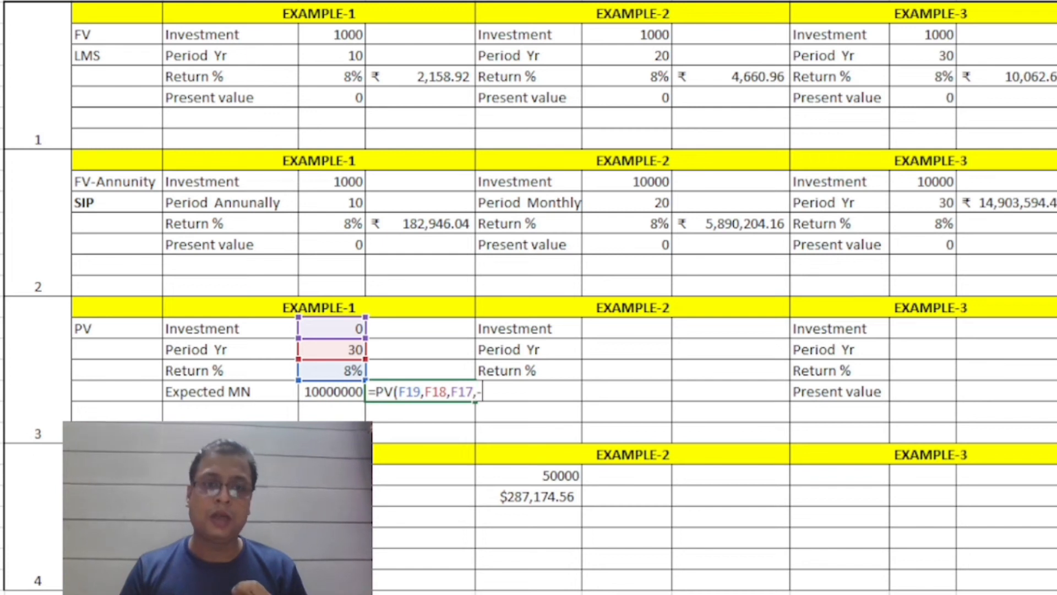
{"action": "left_click", "coordinate": [323, 396]}
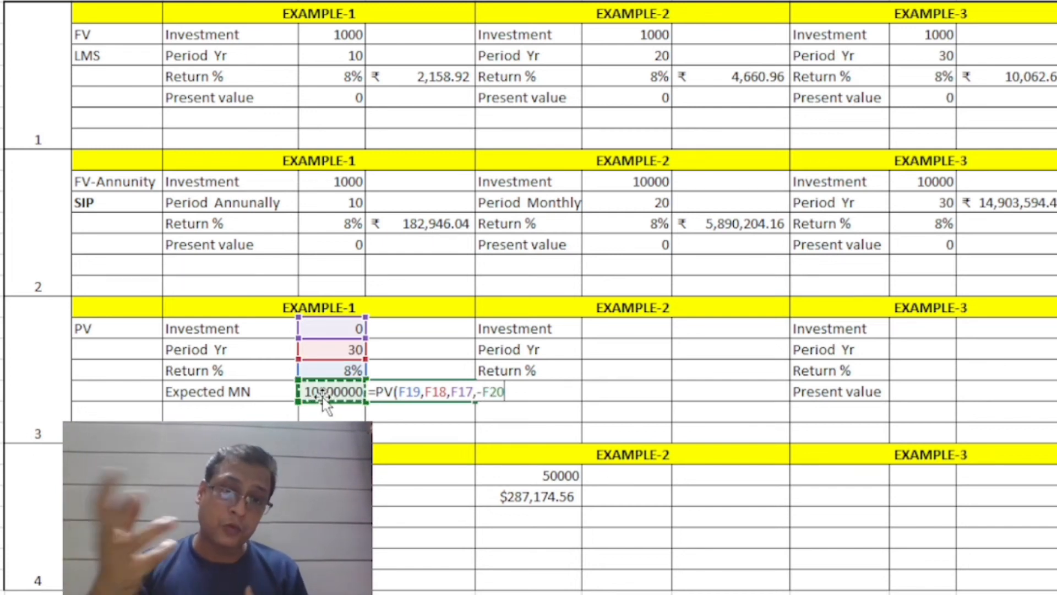
{"action": "type", "text": ")"}
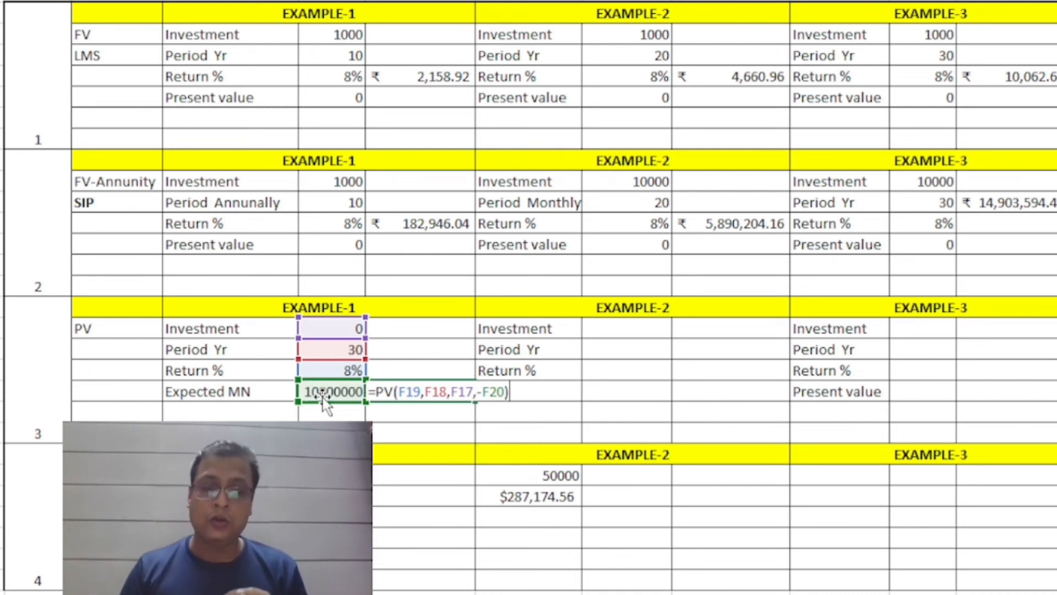
{"action": "key", "text": "Return"}
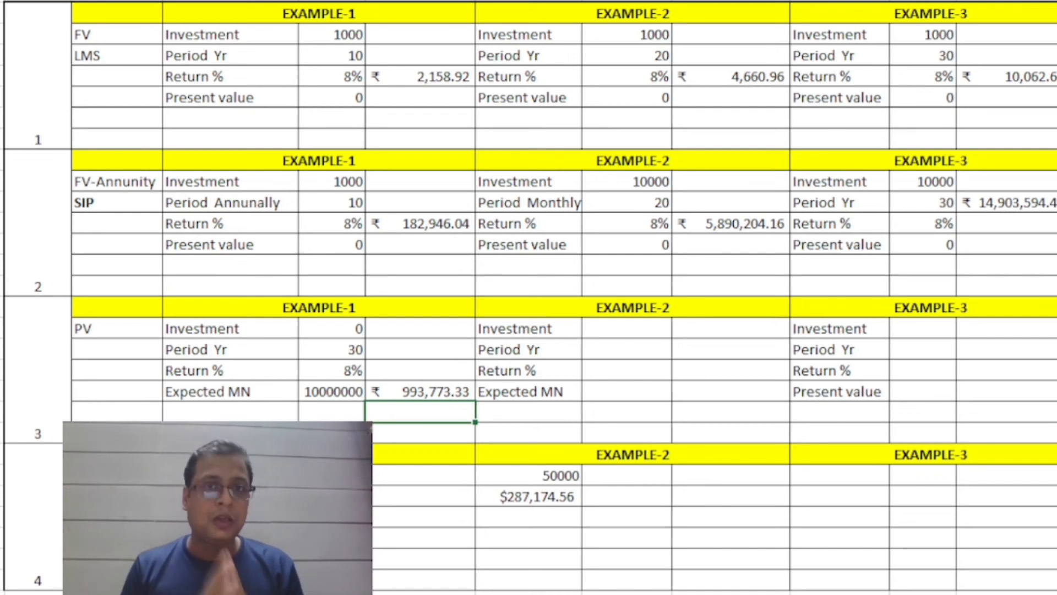
Fill in Example-2 of the PV section with investment 0 and period 20.
{"action": "key", "text": "Up"}
{"action": "key", "text": "Up"}
{"action": "key", "text": "Up"}
{"action": "key", "text": "Right"}
{"action": "key", "text": "Up"}
{"action": "type", "text": "0"}
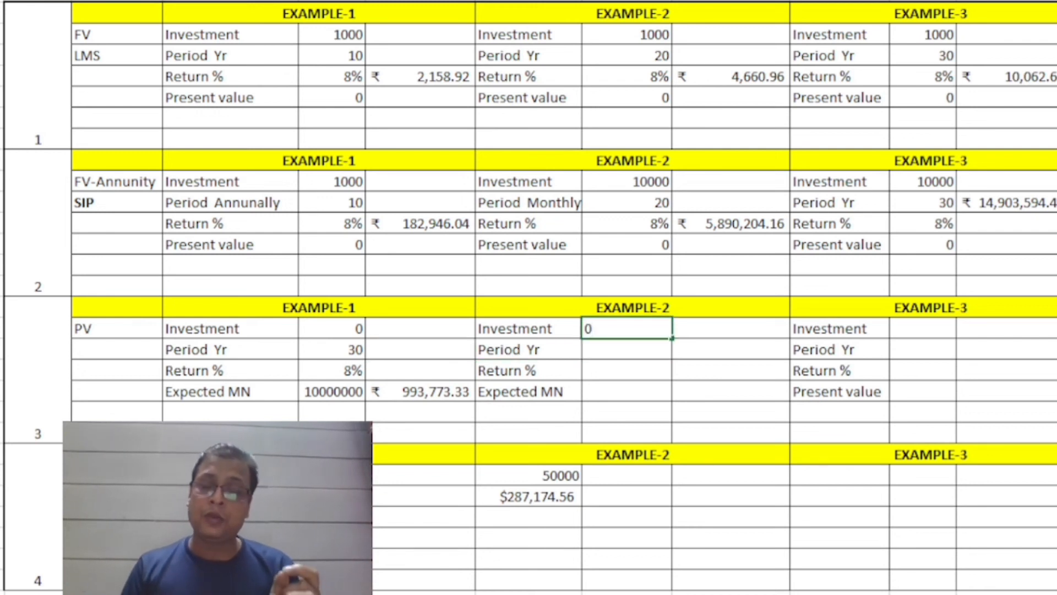
{"action": "key", "text": "Return"}
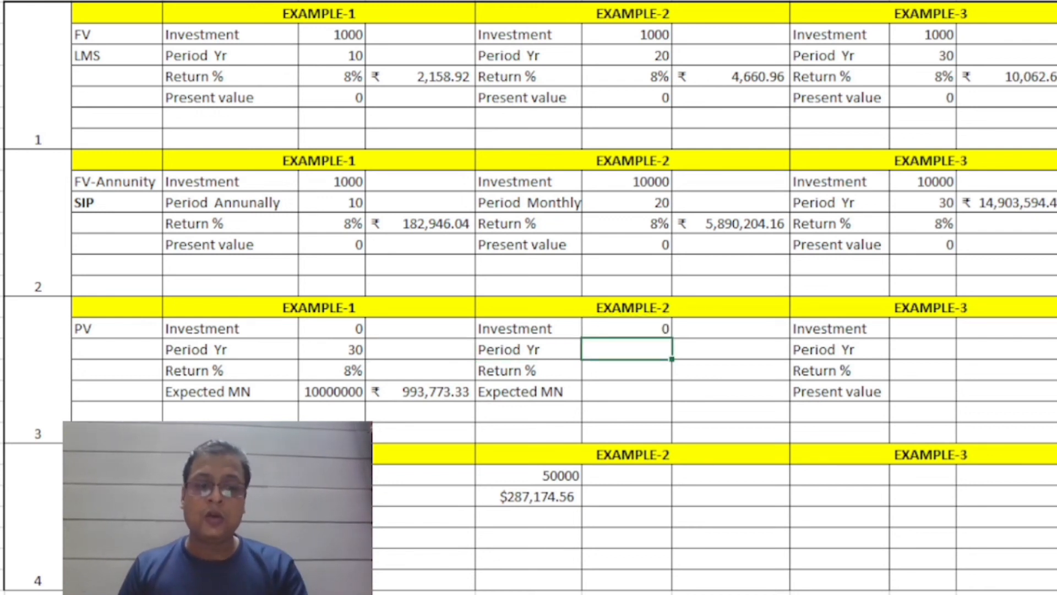
{"action": "type", "text": "20"}
{"action": "key", "text": "Return"}
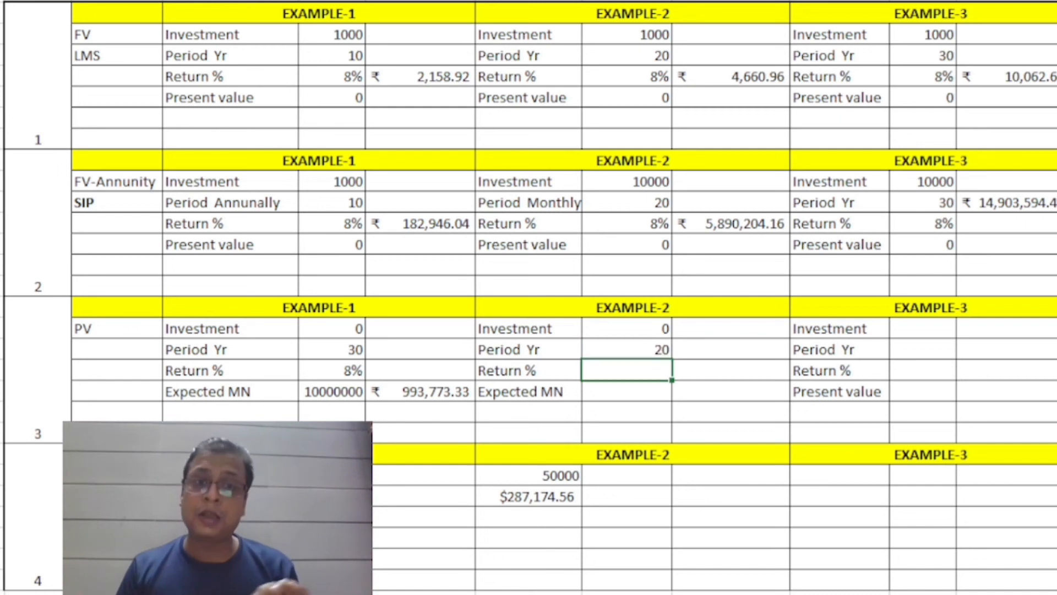
Set Example-2's return to 8% and its Expected MN to 5000000 in the PV section.
{"action": "type", "text": "8%"}
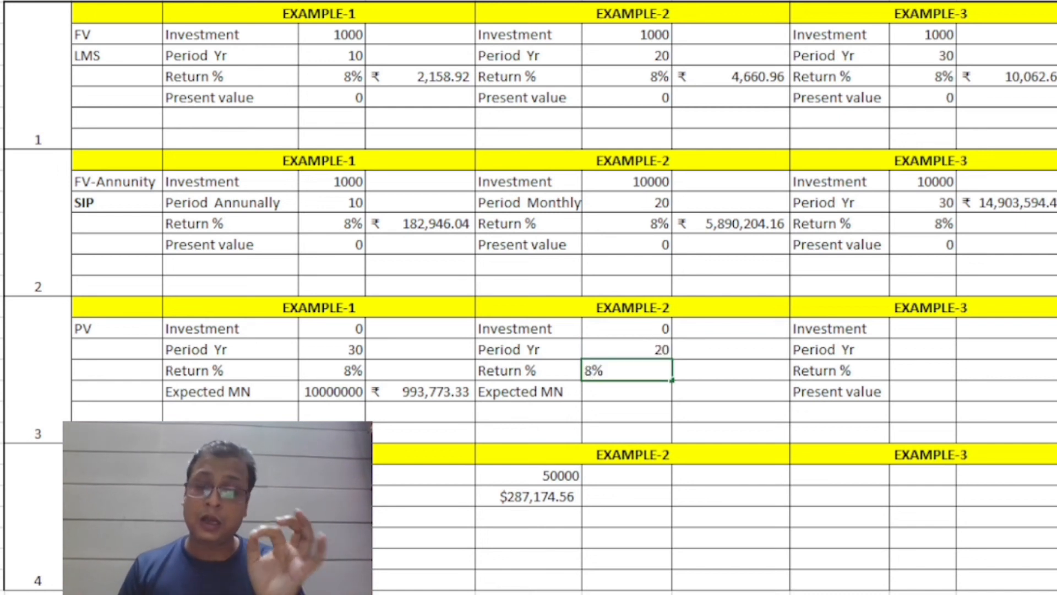
{"action": "key", "text": "Return"}
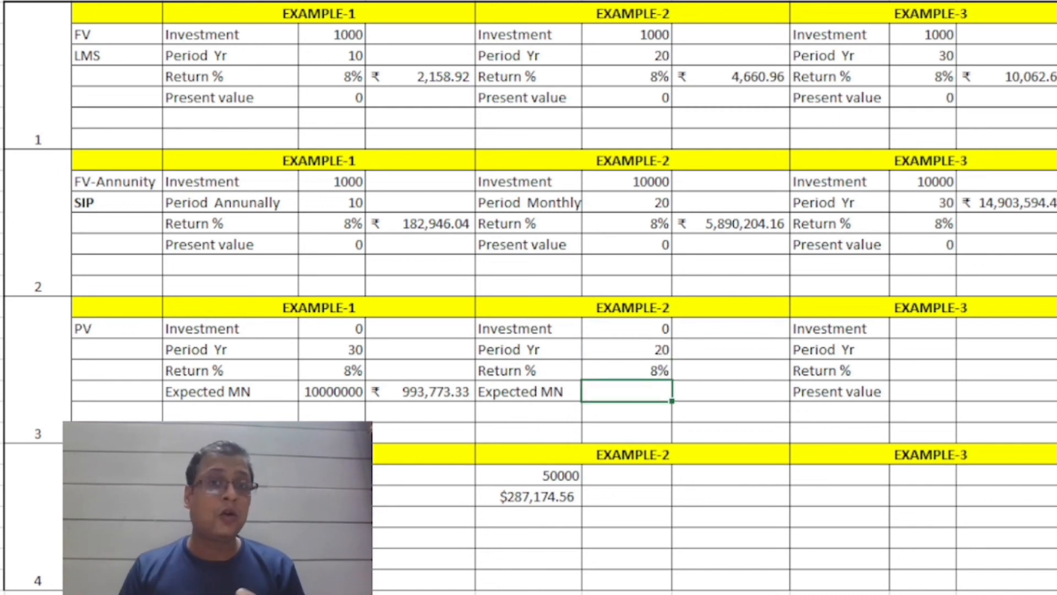
{"action": "type", "text": "5"}
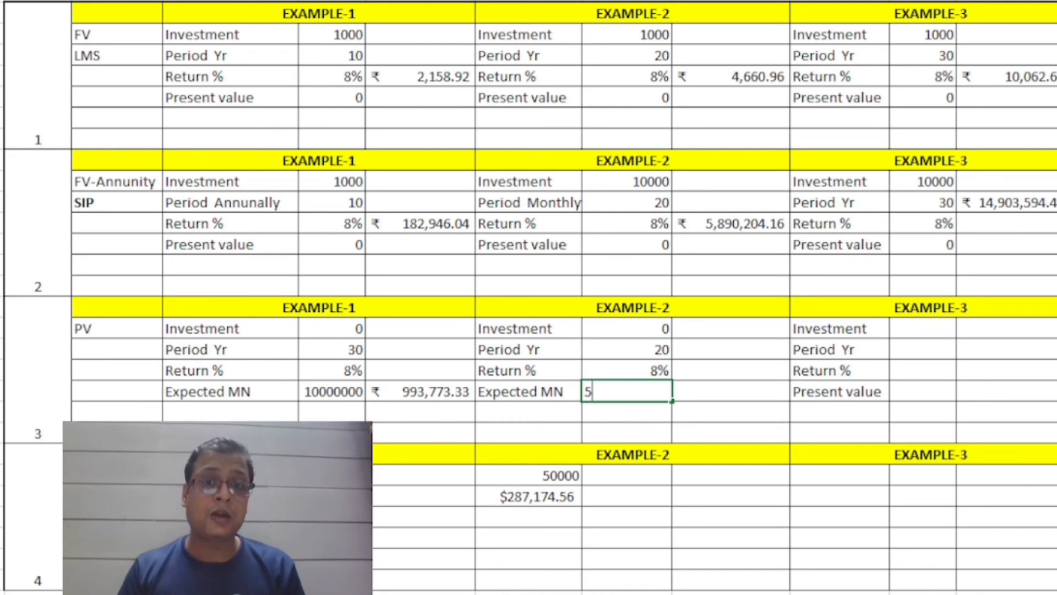
{"action": "type", "text": "000000"}
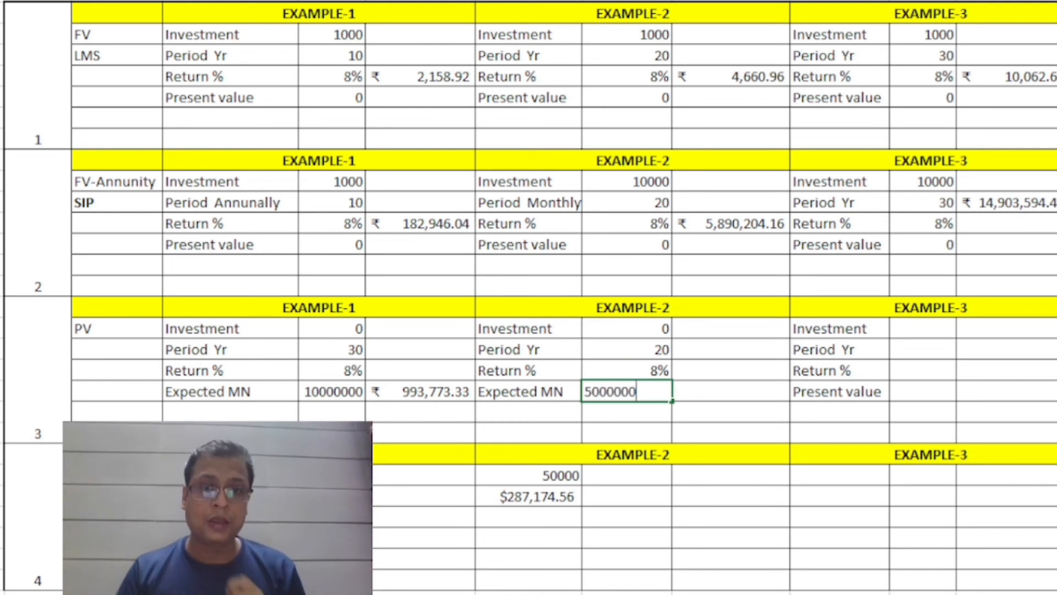
{"action": "key", "text": "ctrl+Return"}
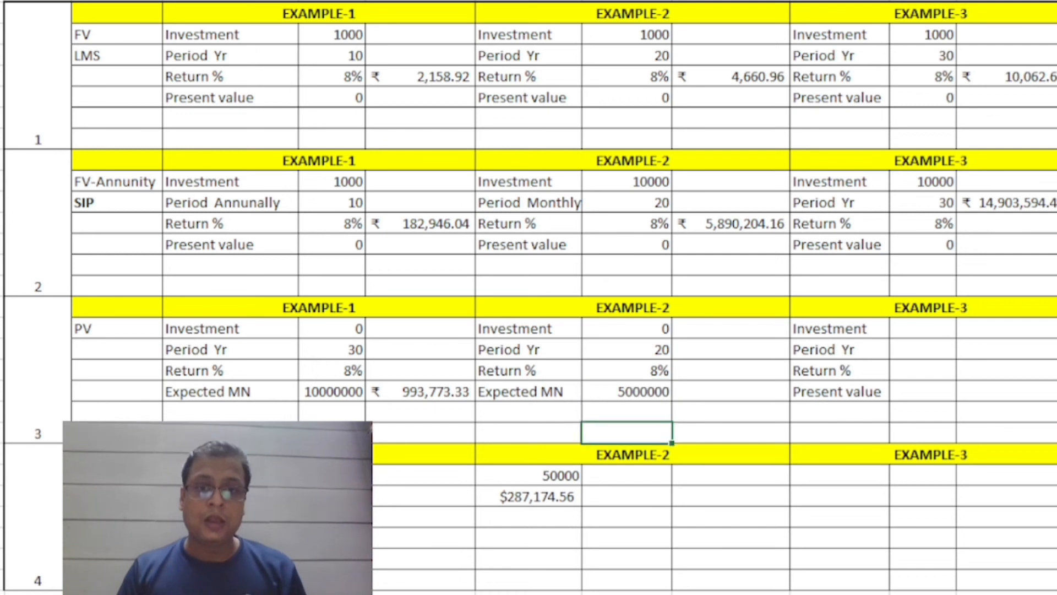
Start a PV formula in the cell beside Example-2's 8% return in the PV section.
{"action": "key", "text": "Up"}
{"action": "key", "text": "Right"}
{"action": "type", "text": "=PV("}
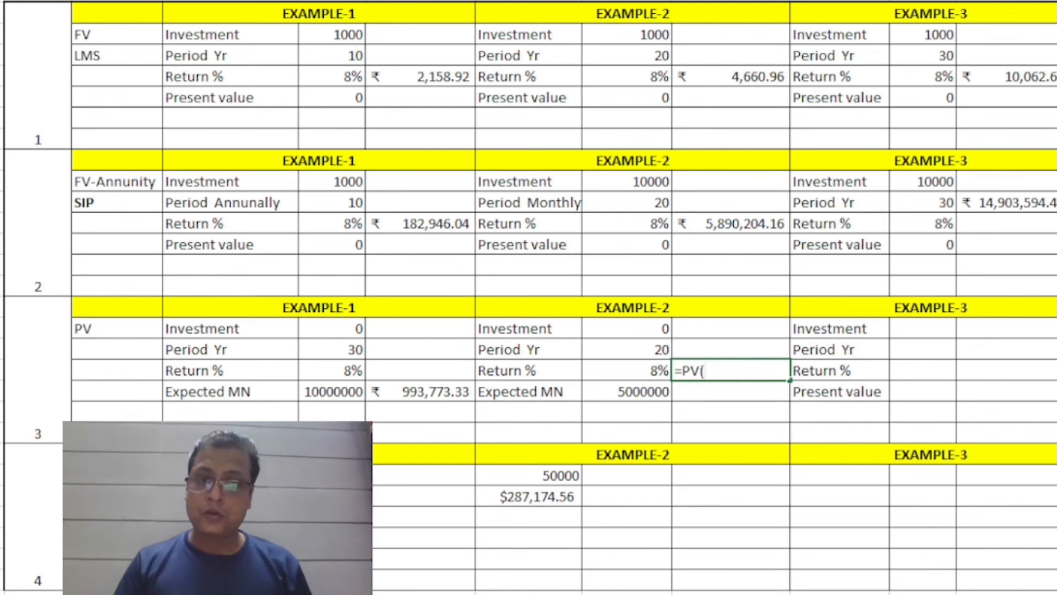
{"action": "key", "text": "Left"}
{"action": "type", "text": ","}
{"action": "key", "text": "Up"}
{"action": "key", "text": "Left"}
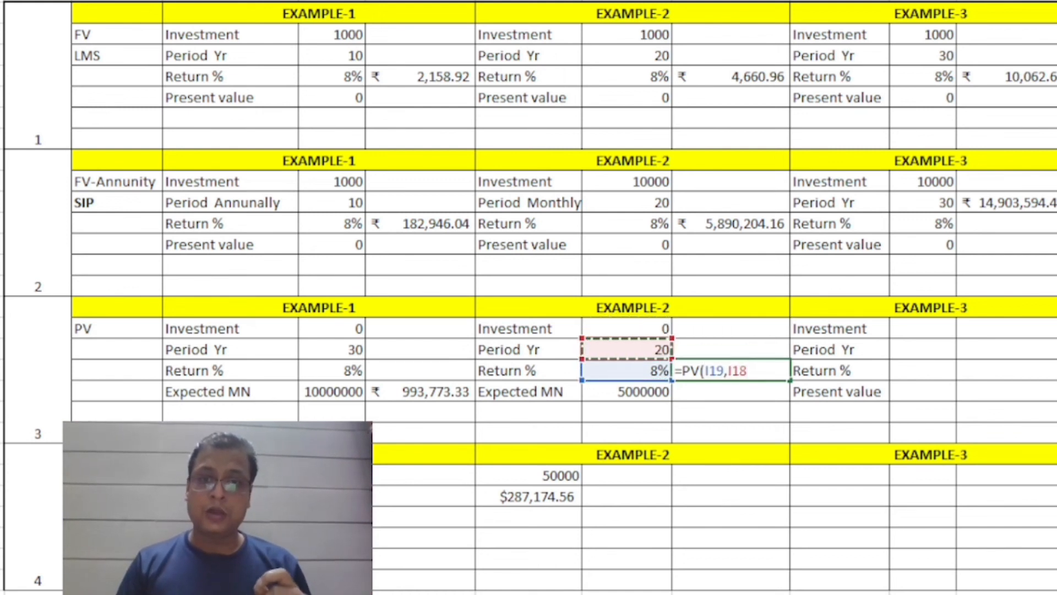
{"action": "key", "text": "BackSpace"}
{"action": "key", "text": "BackSpace"}
{"action": "key", "text": "BackSpace"}
{"action": "key", "text": "BackSpace"}
{"action": "key", "text": "BackSpace"}
{"action": "key", "text": "BackSpace"}
{"action": "key", "text": "BackSpace"}
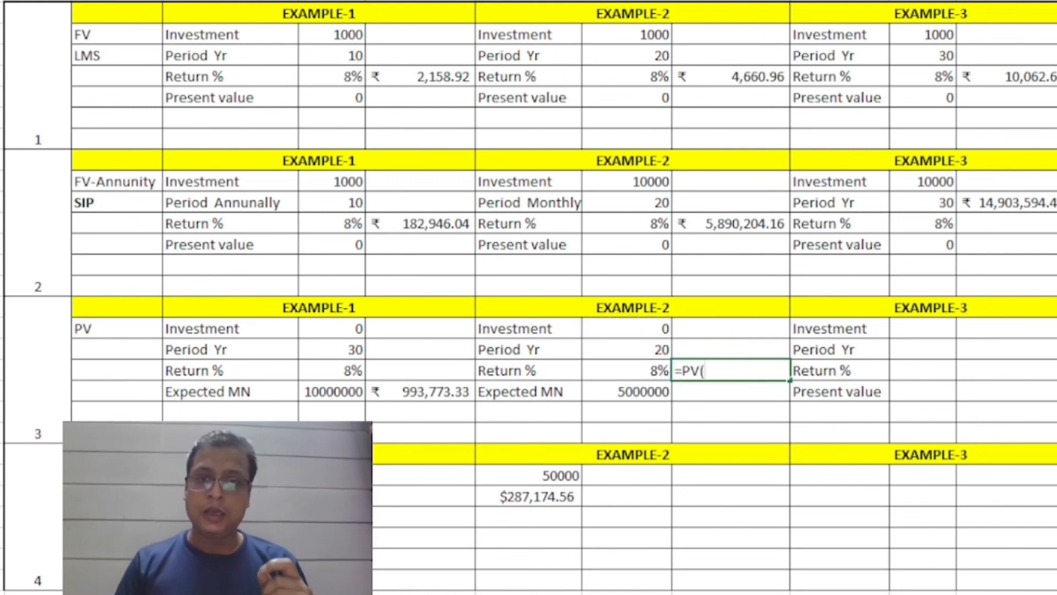
Complete Example-2's PV formula with rate I19, periods I18, payment 0 and future value -I20.
{"action": "key", "text": "Left"}
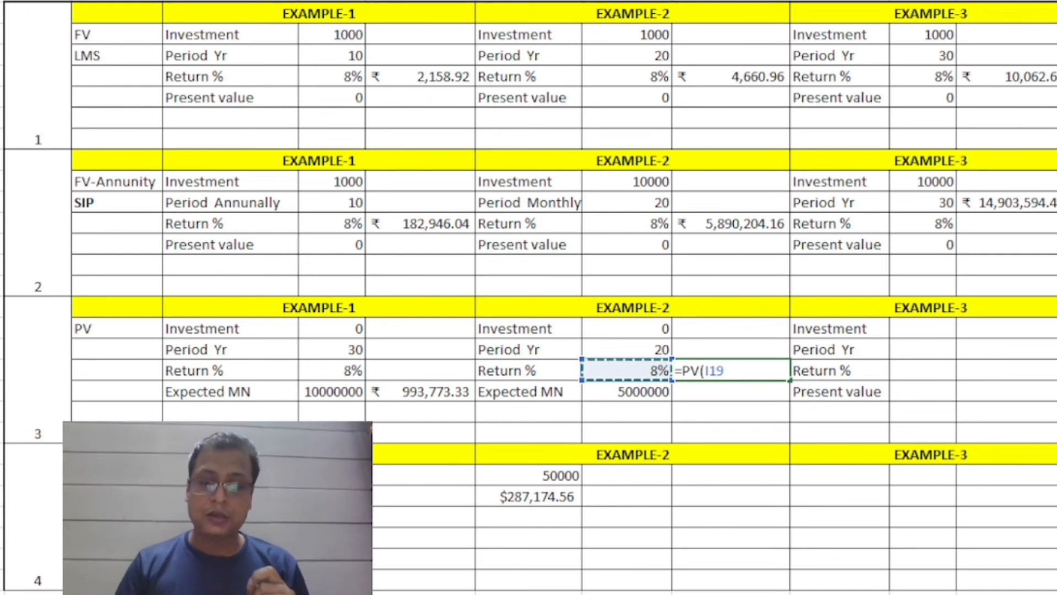
{"action": "type", "text": ","}
{"action": "key", "text": "Up"}
{"action": "key", "text": "Left"}
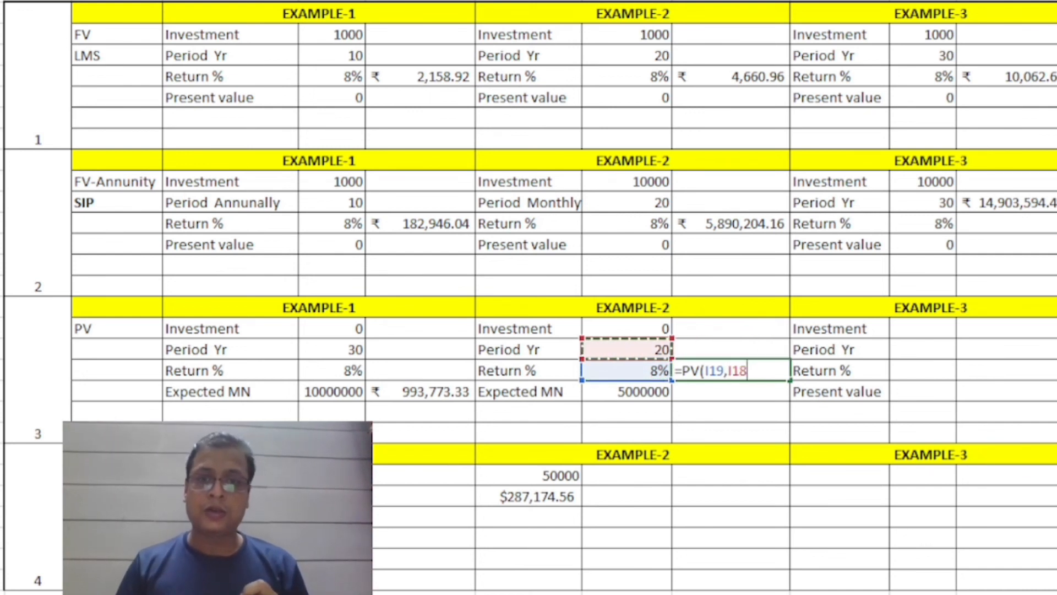
{"action": "type", "text": ",0"}
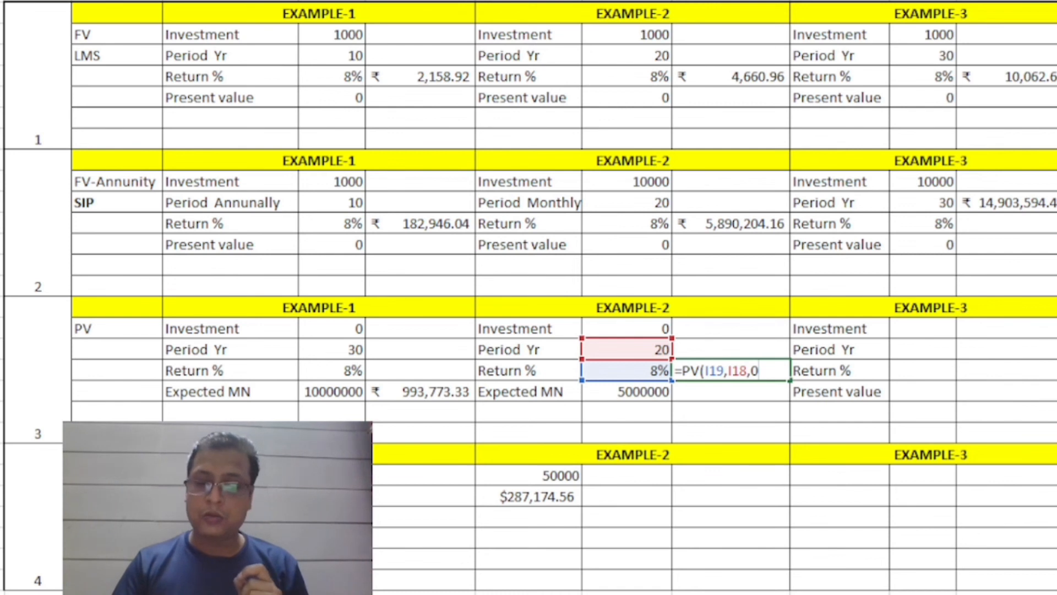
{"action": "type", "text": ",-"}
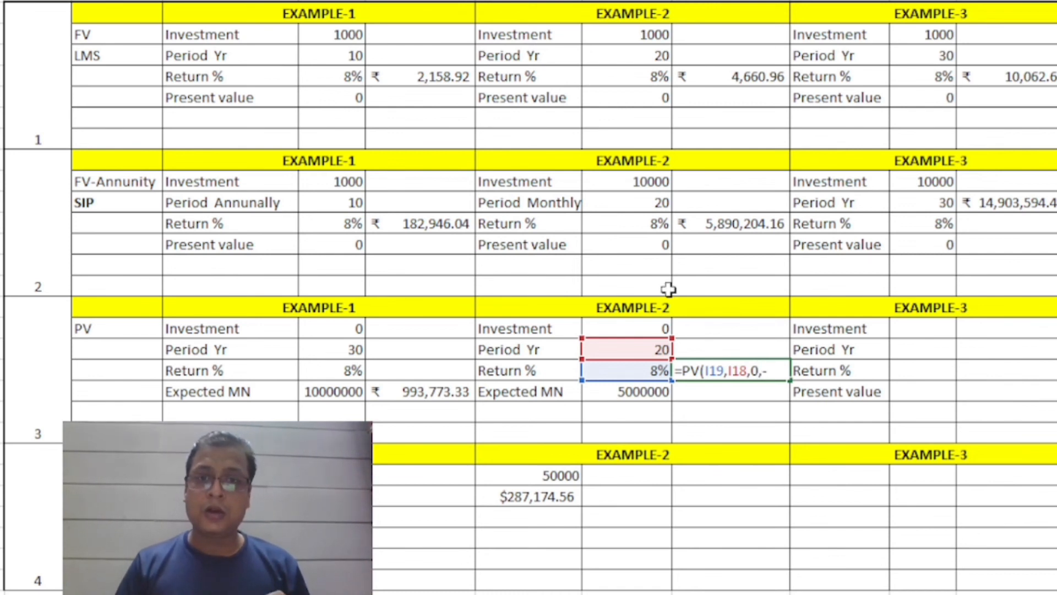
{"action": "left_click", "coordinate": [630, 394]}
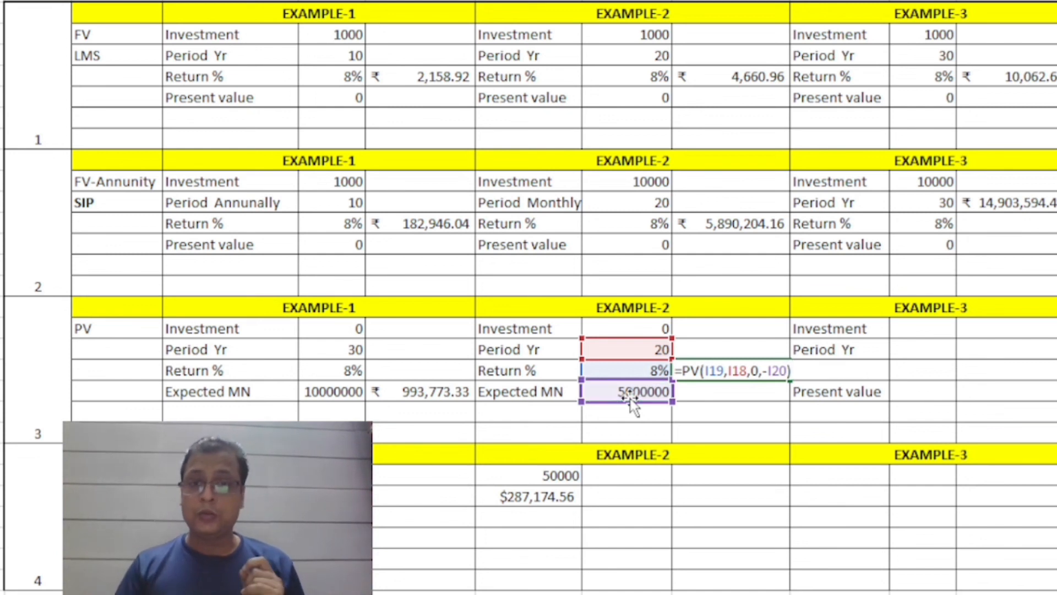
{"action": "key", "text": "Return"}
{"action": "key", "text": "Up"}
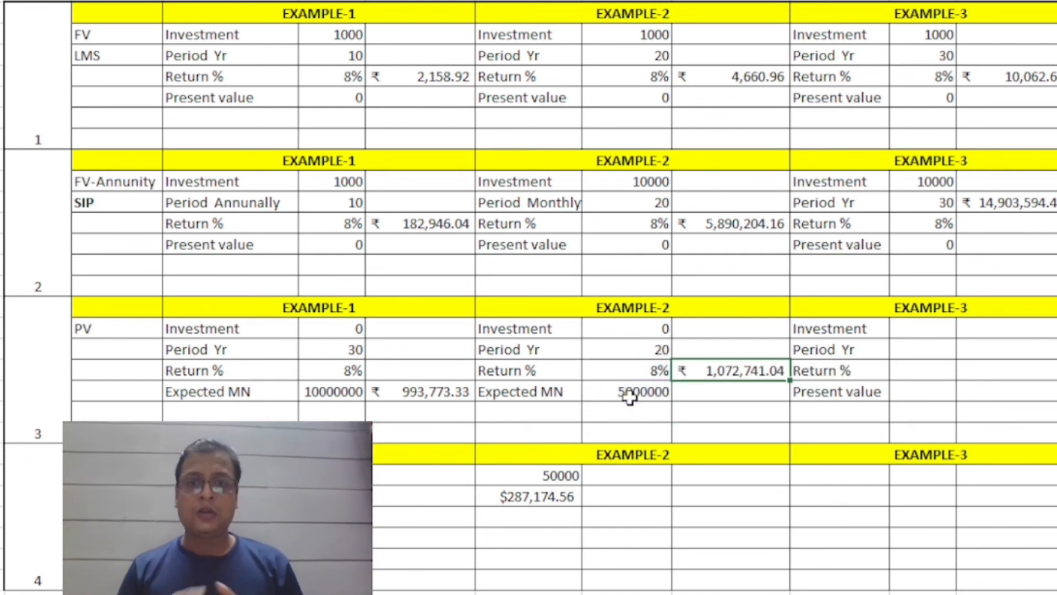